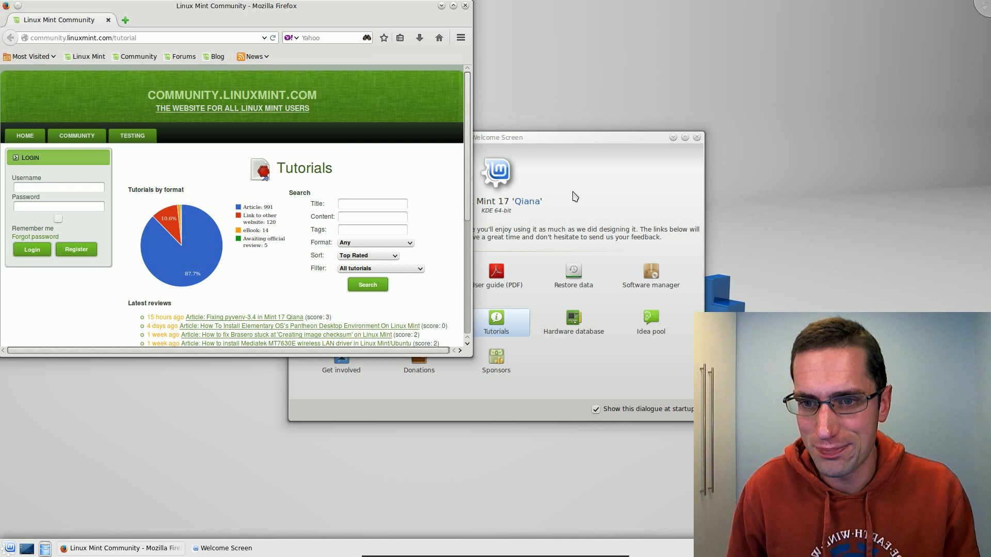
From the Welcome Screen tutorials, open the English Linux Mint user guide PDF.
{"action": "left_click", "coordinate": [512, 305]}
{"action": "double_click", "coordinate": [498, 274]}
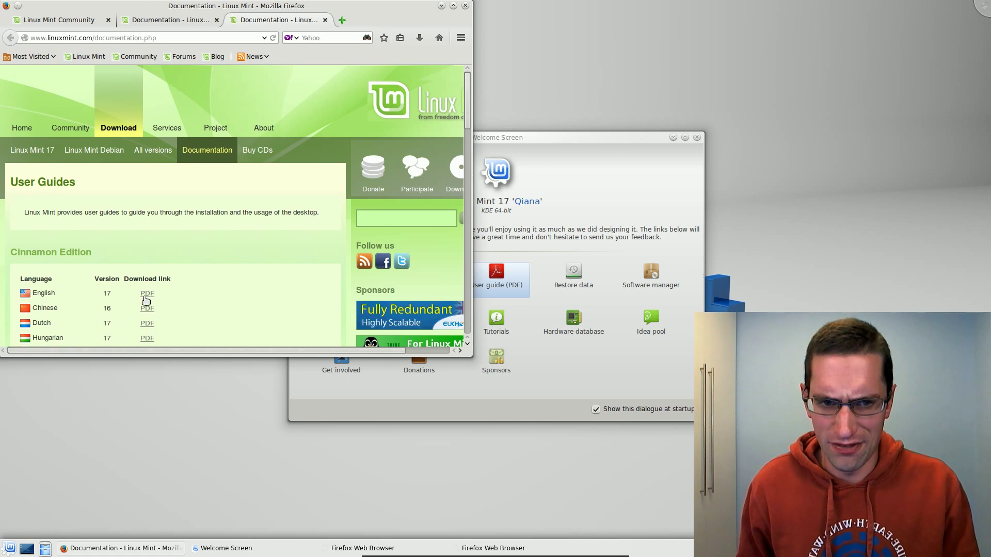
{"action": "left_click", "coordinate": [152, 298]}
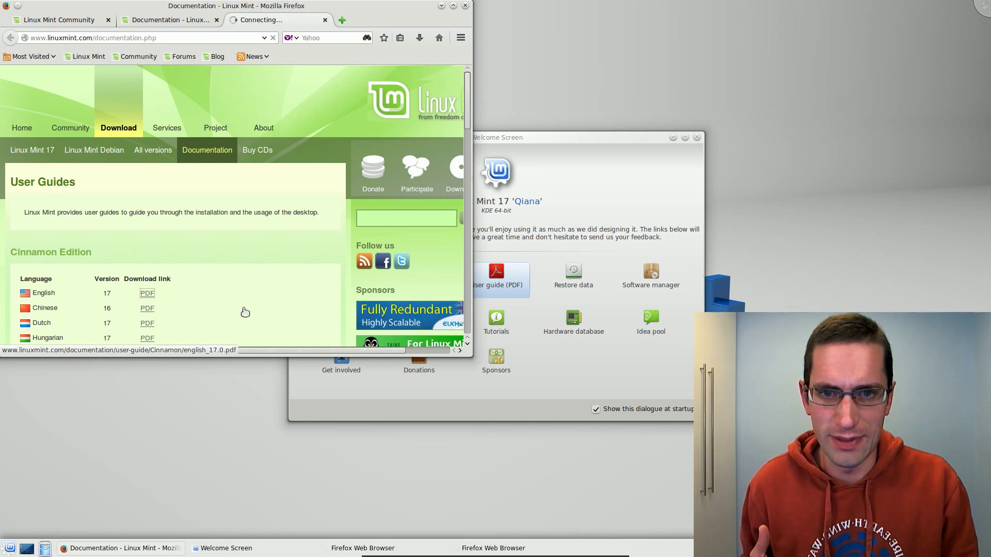
{"action": "scroll", "coordinate": [273, 212], "scroll_direction": "down", "scroll_amount": 3}
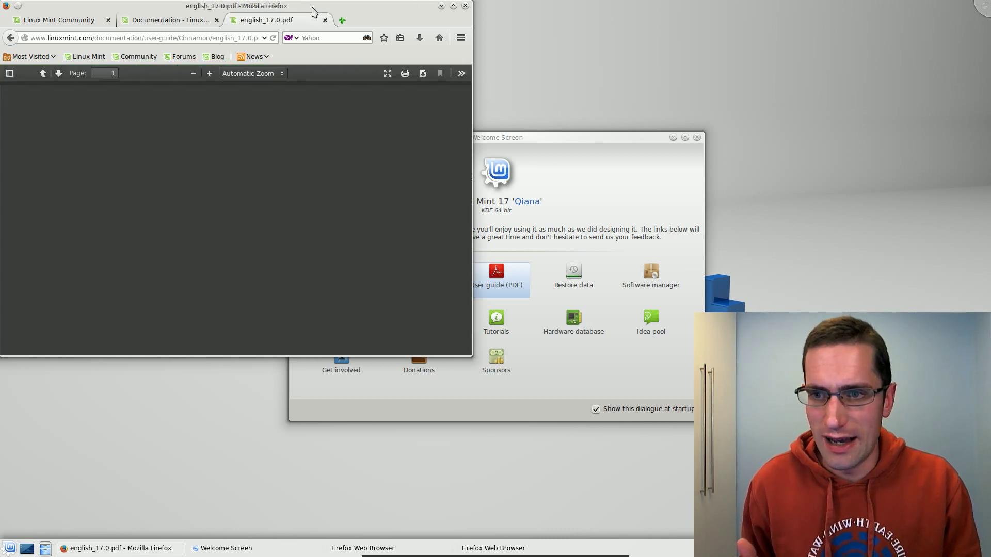
Maximize Firefox and scroll through the 46-page user guide.
{"action": "double_click", "coordinate": [316, 7]}
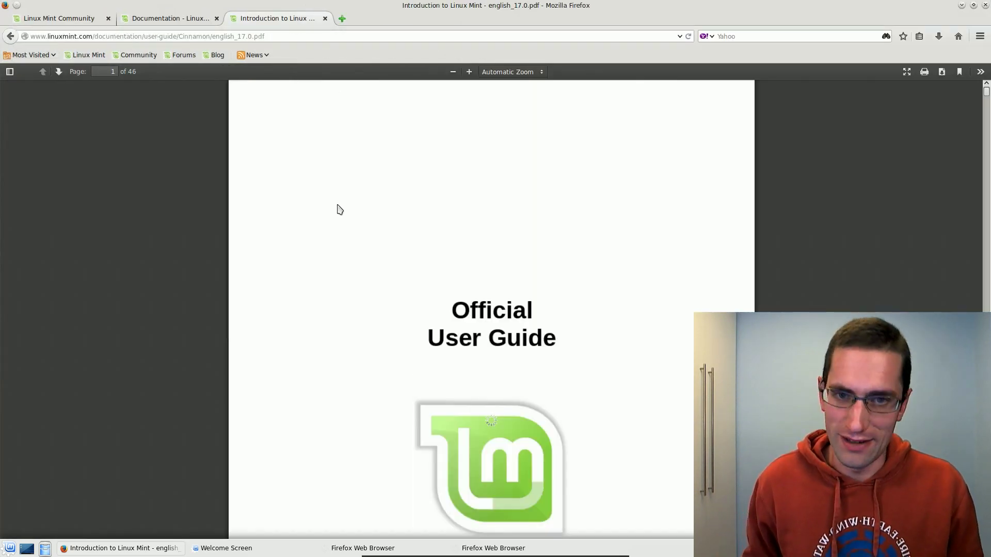
{"action": "scroll", "coordinate": [339, 211], "scroll_direction": "down", "scroll_amount": 6}
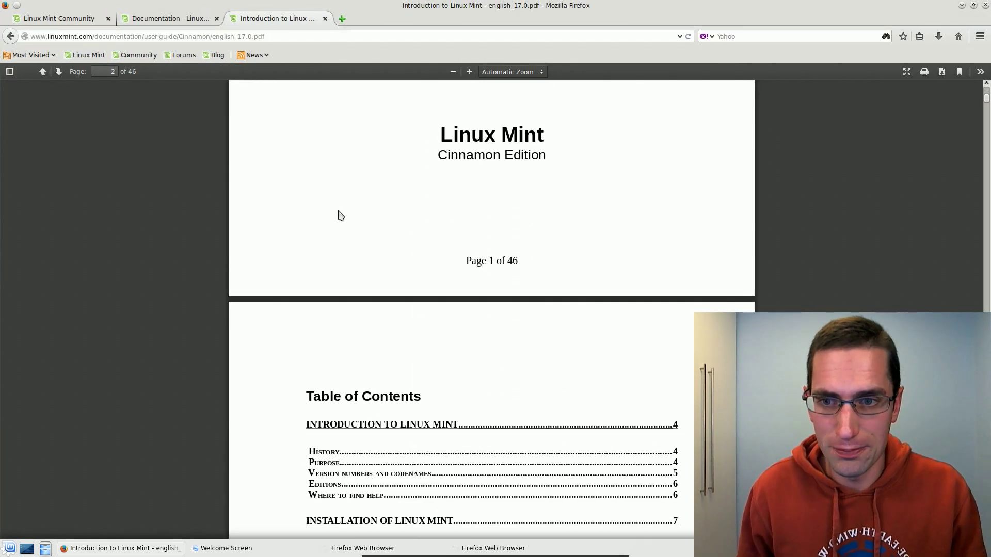
{"action": "left_click", "coordinate": [4, 5]}
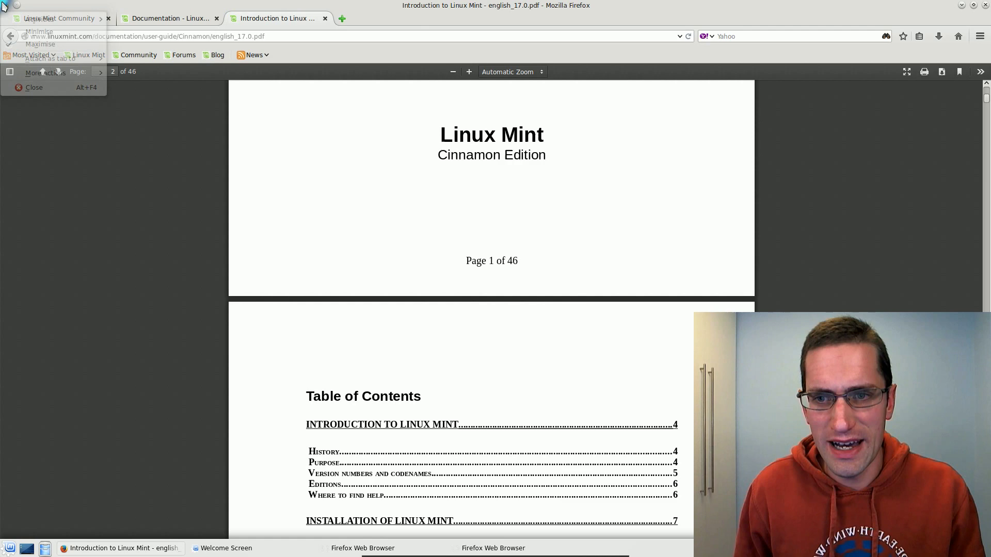
{"action": "key", "text": "Escape"}
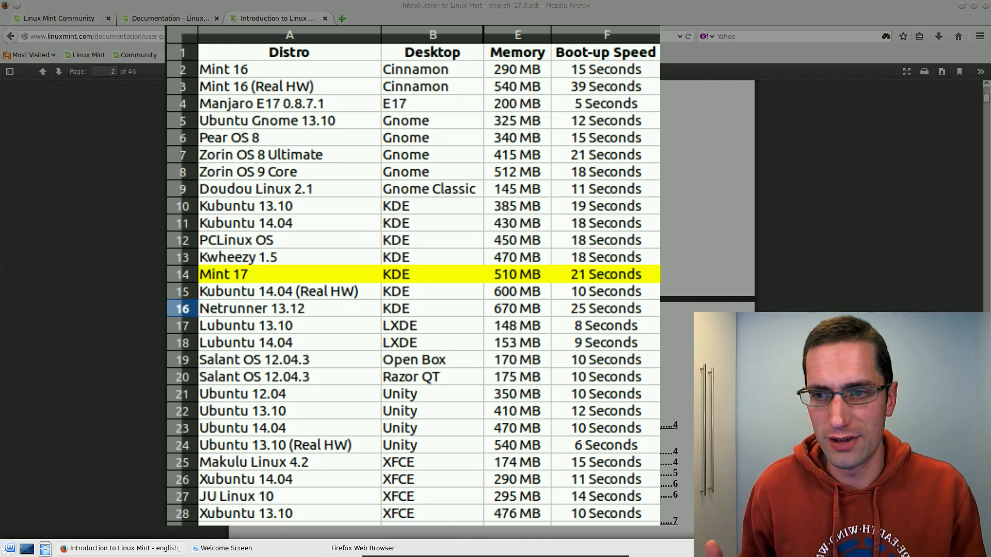
Show the bare desktop, then launch Dolphin from the panel on the home folder.
{"action": "left_click", "coordinate": [45, 549]}
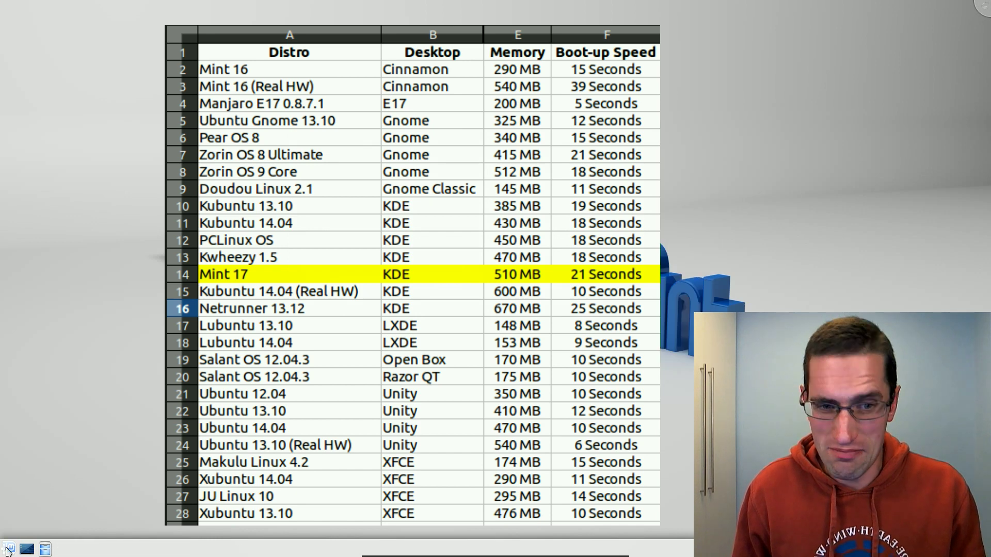
{"action": "left_click", "coordinate": [44, 550]}
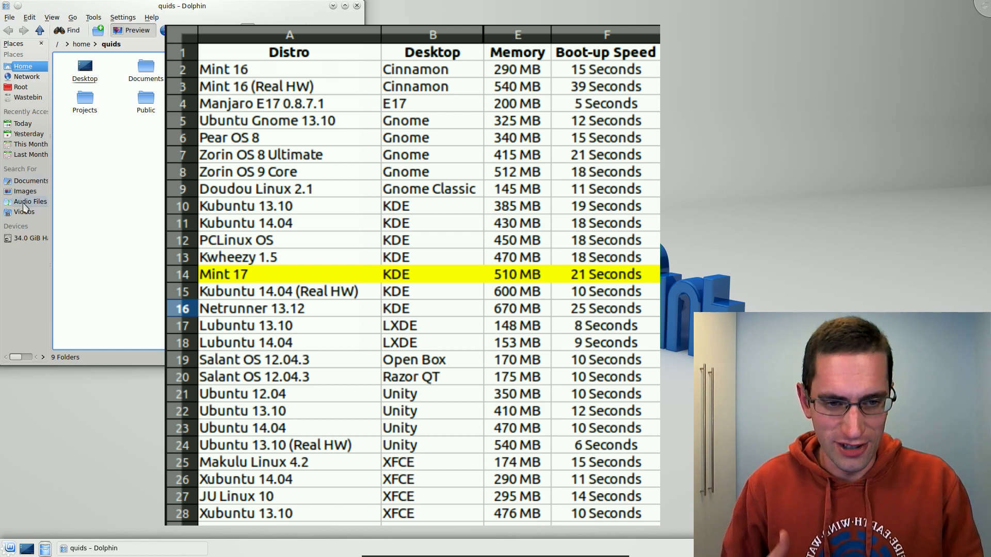
Browse Network > Samba Shares > Workgroup > nas to list its shared folders.
{"action": "left_click", "coordinate": [26, 76]}
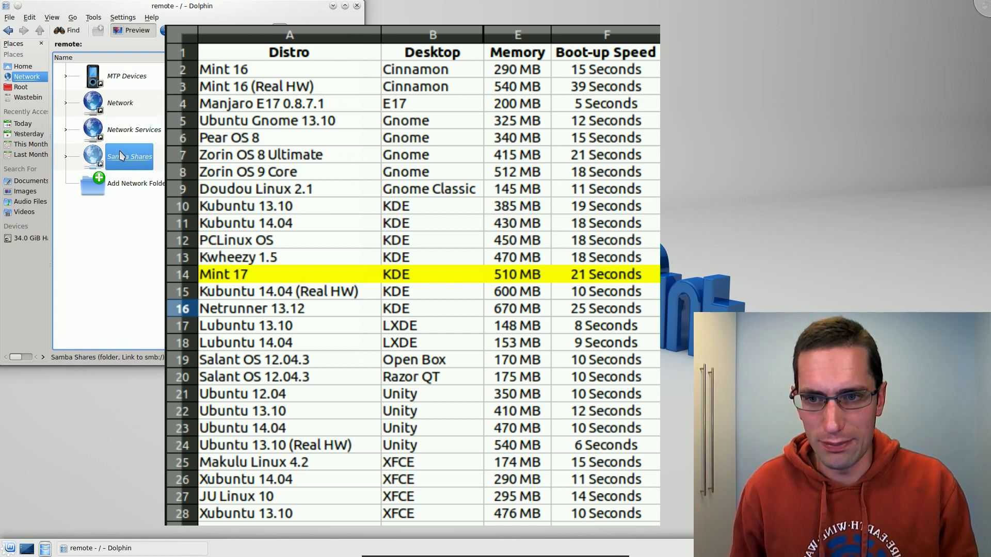
{"action": "left_click", "coordinate": [122, 155]}
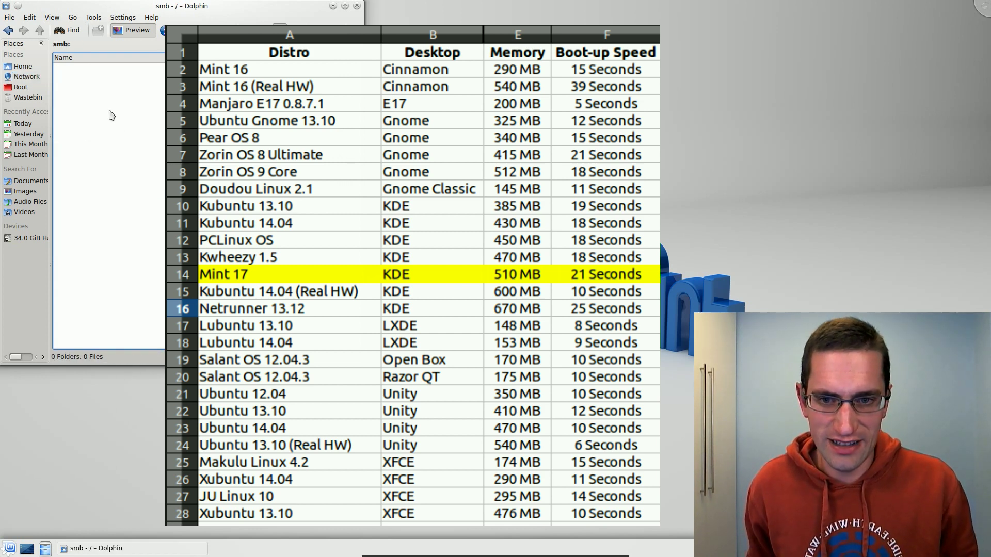
{"action": "left_click", "coordinate": [124, 76]}
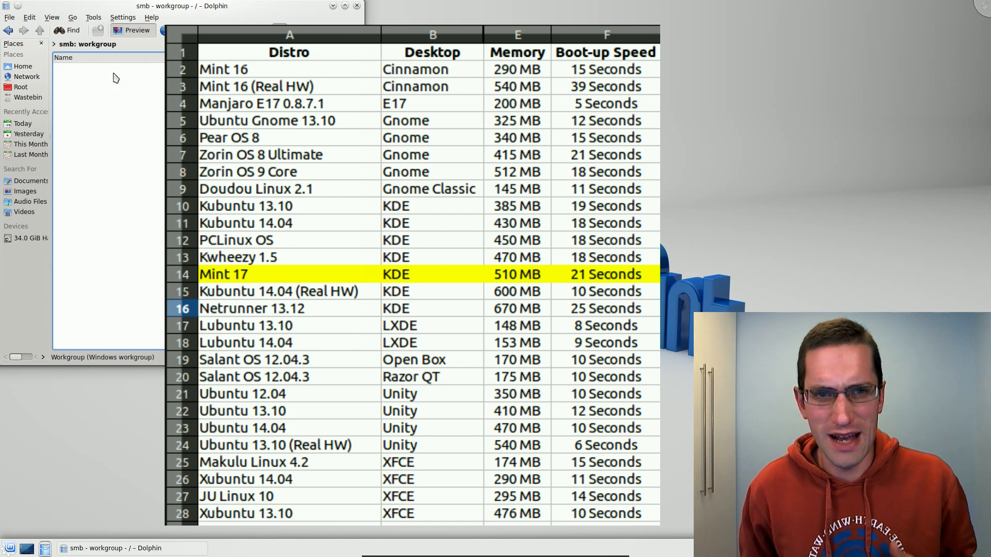
{"action": "left_click", "coordinate": [120, 130]}
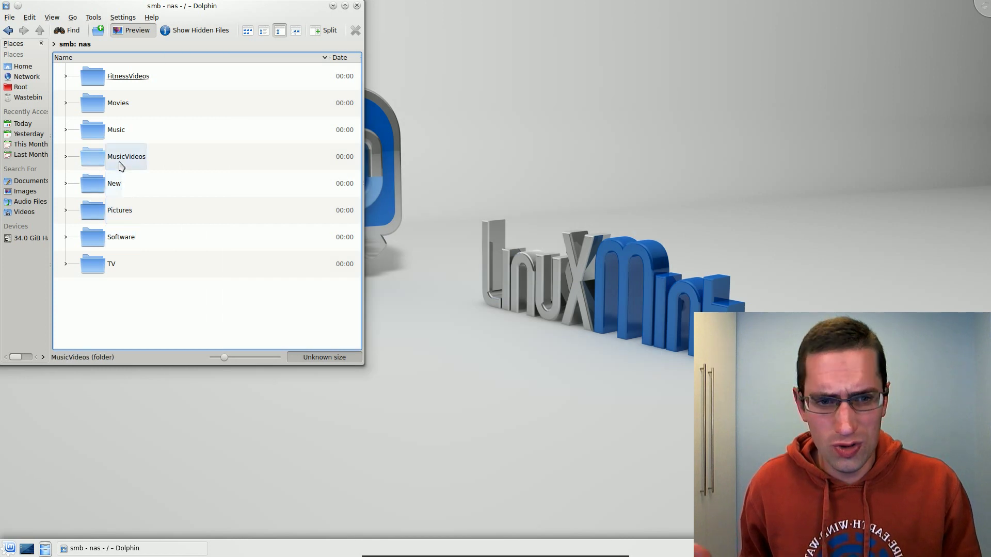
In MusicVideos, jump to the Me files and play Luka Luka Night Fever.mp4 in Dragon Player.
{"action": "left_click", "coordinate": [120, 164]}
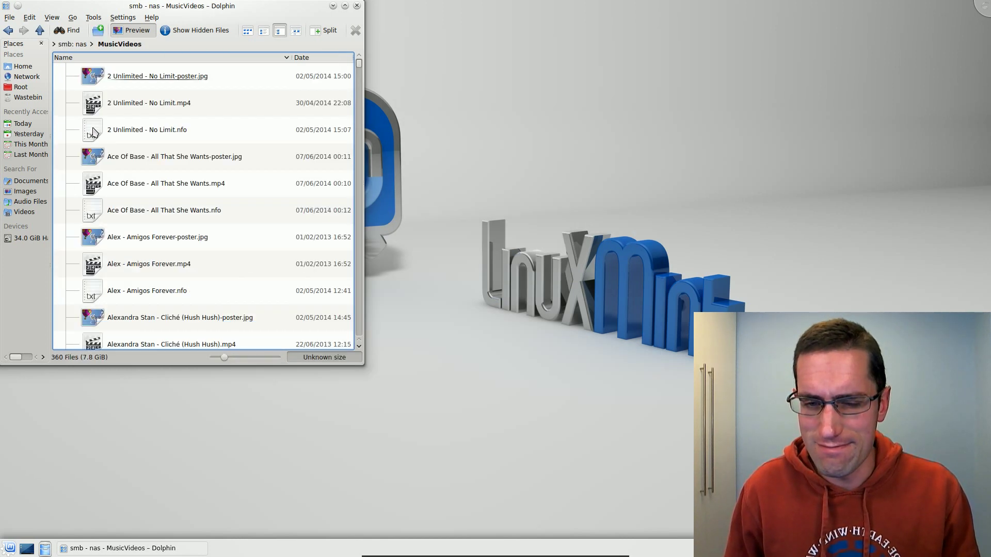
{"action": "key", "text": "m"}
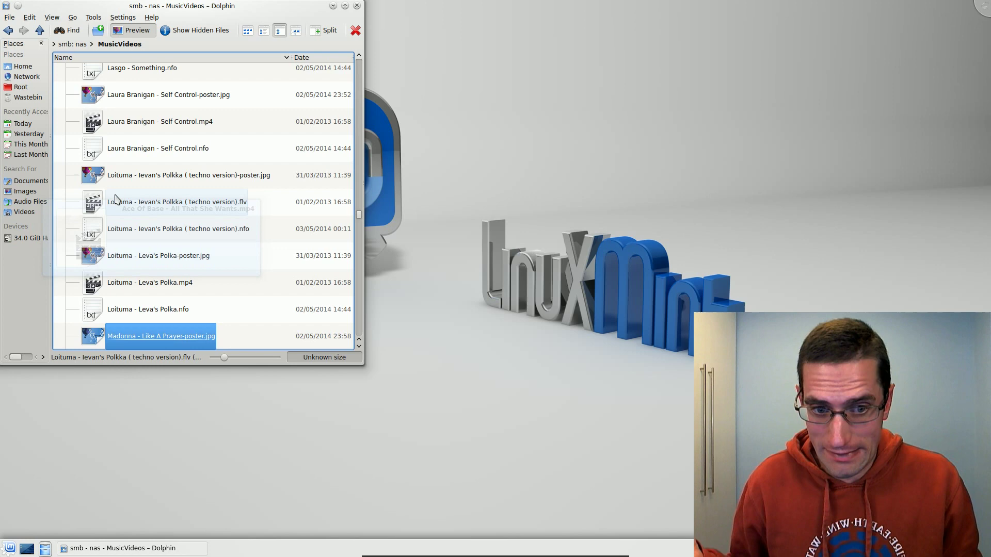
{"action": "key", "text": "e"}
{"action": "scroll", "coordinate": [150, 278], "scroll_direction": "down", "scroll_amount": 2}
{"action": "scroll", "coordinate": [149, 286], "scroll_direction": "down", "scroll_amount": 2}
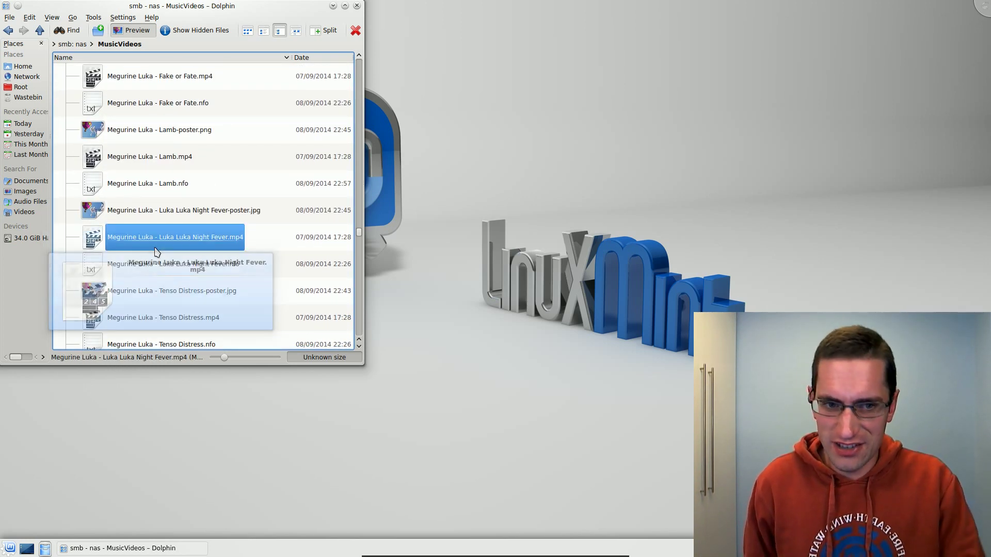
{"action": "left_click", "coordinate": [155, 249]}
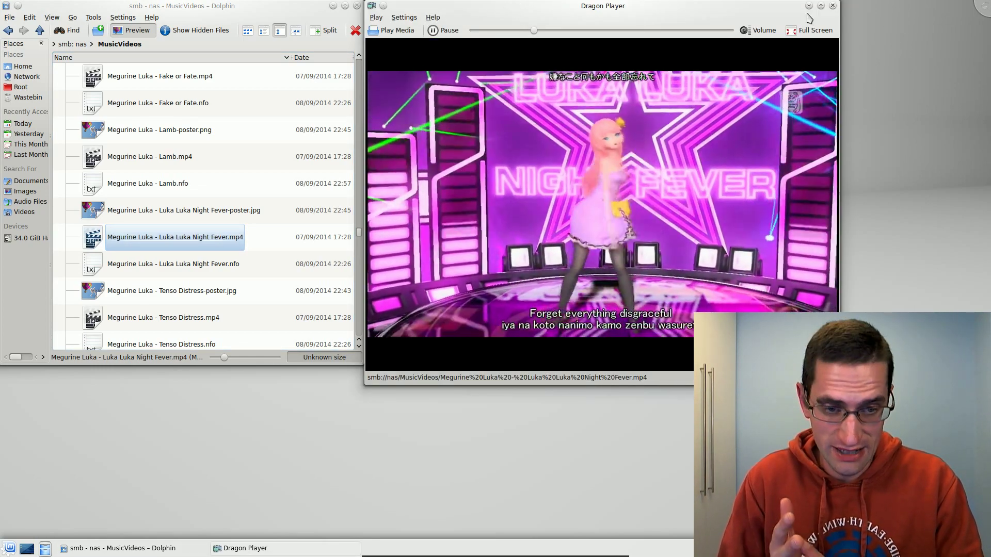
Close Dragon Player and tile Dolphin into the top-left quarter of the screen.
{"action": "left_click", "coordinate": [833, 5]}
{"action": "left_click_drag", "start_coordinate": [160, 5], "coordinate": [2, 309]}
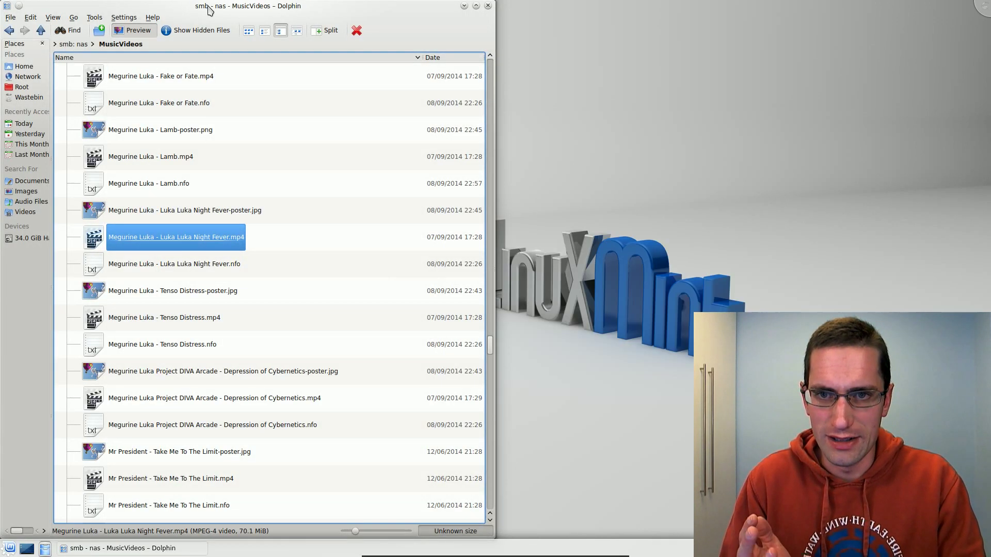
{"action": "left_click_drag", "start_coordinate": [191, 9], "coordinate": [2, 3]}
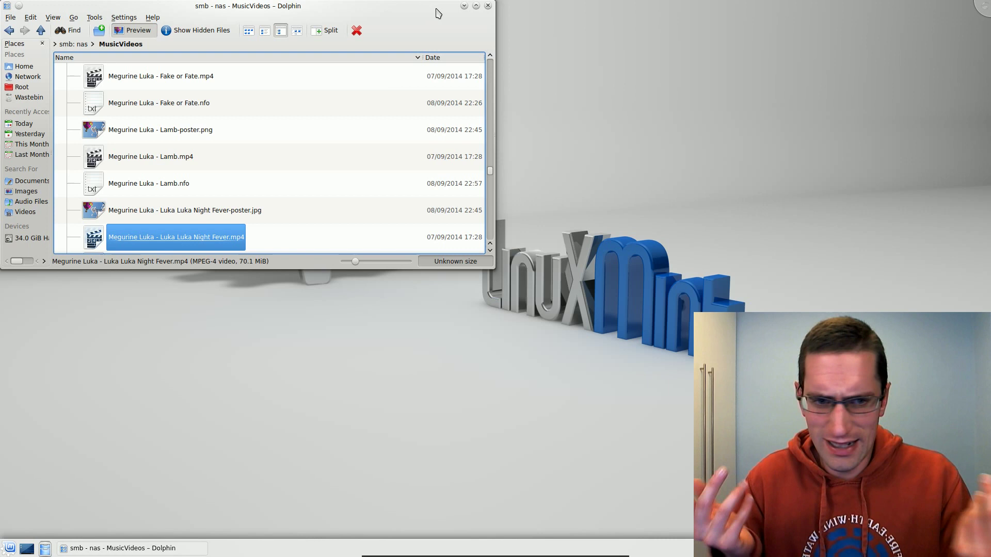
Close Dolphin and start LibreOffice Writer from Kickoff's Applications > Office category.
{"action": "left_click", "coordinate": [487, 5]}
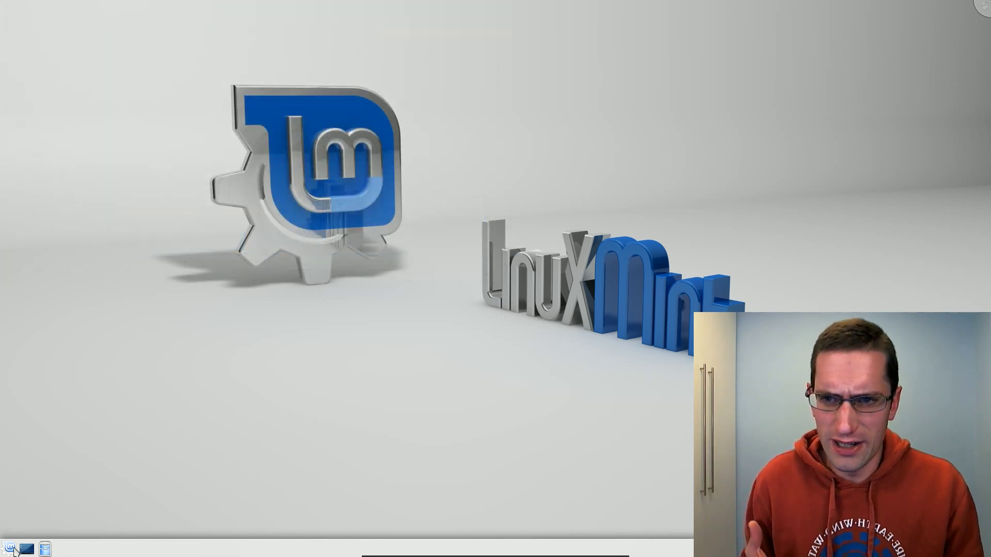
{"action": "left_click", "coordinate": [13, 550]}
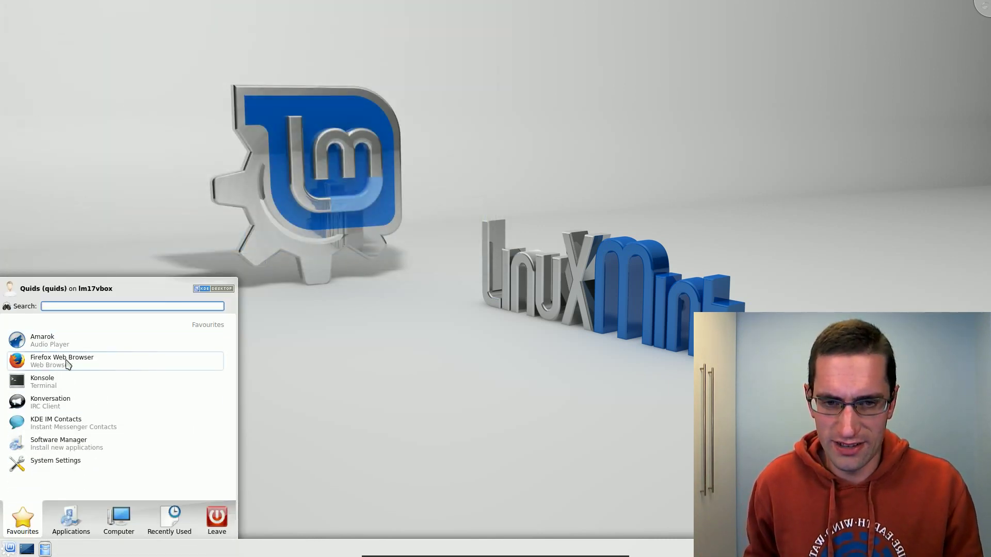
{"action": "left_click", "coordinate": [68, 361]}
{"action": "left_click", "coordinate": [9, 548]}
{"action": "left_click", "coordinate": [67, 516]}
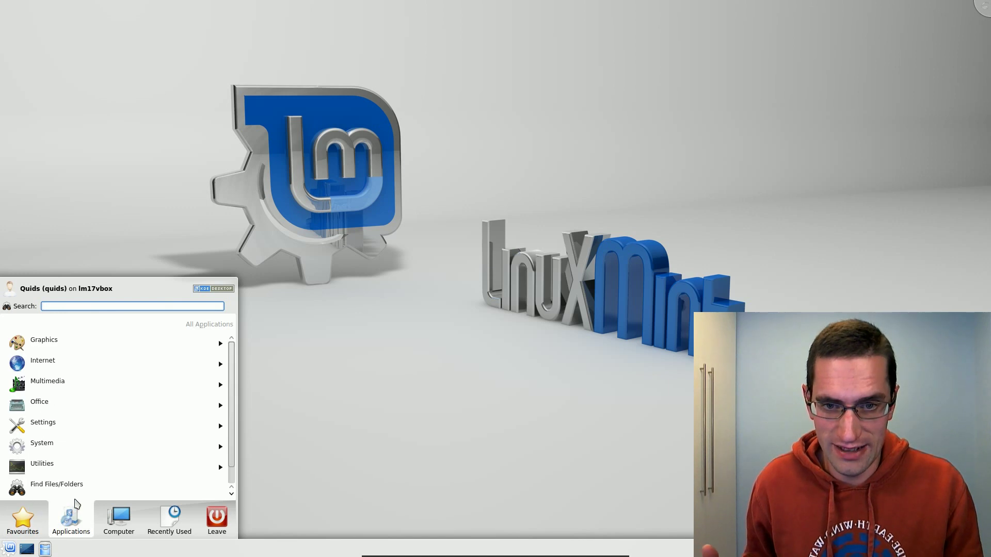
{"action": "left_click", "coordinate": [103, 402]}
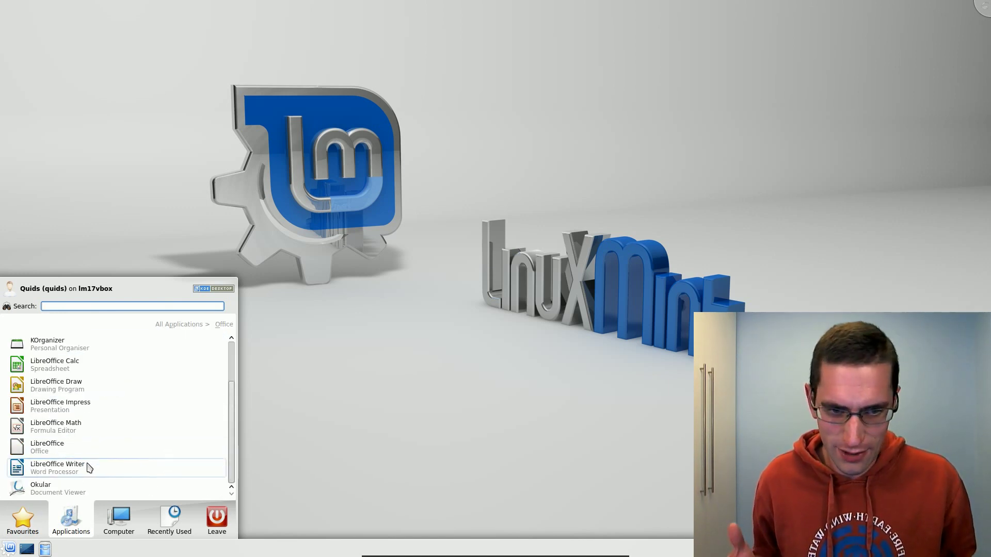
{"action": "left_click", "coordinate": [86, 469]}
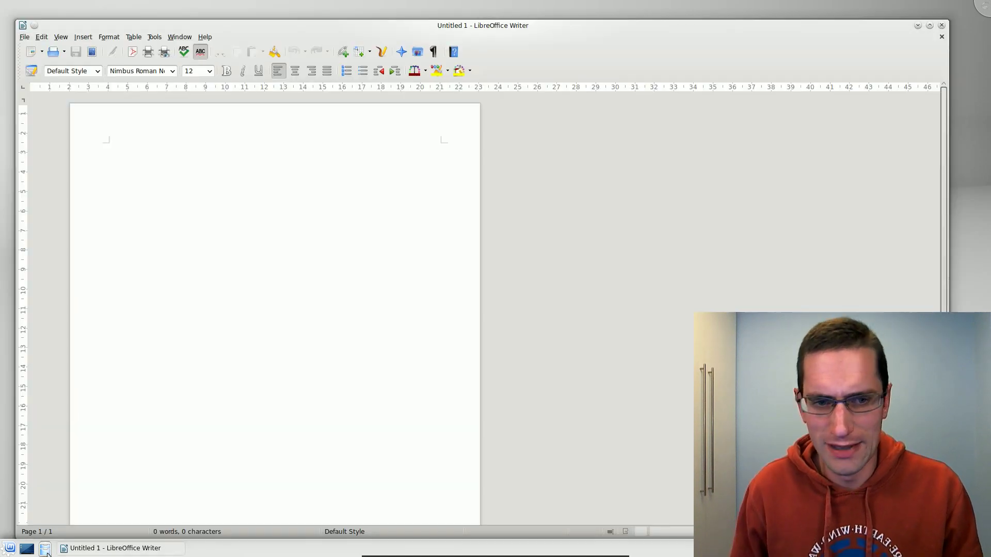
Launch Amarok and System Monitor via Kickoff search, showing System Monitor's system load graphs.
{"action": "left_click", "coordinate": [10, 549]}
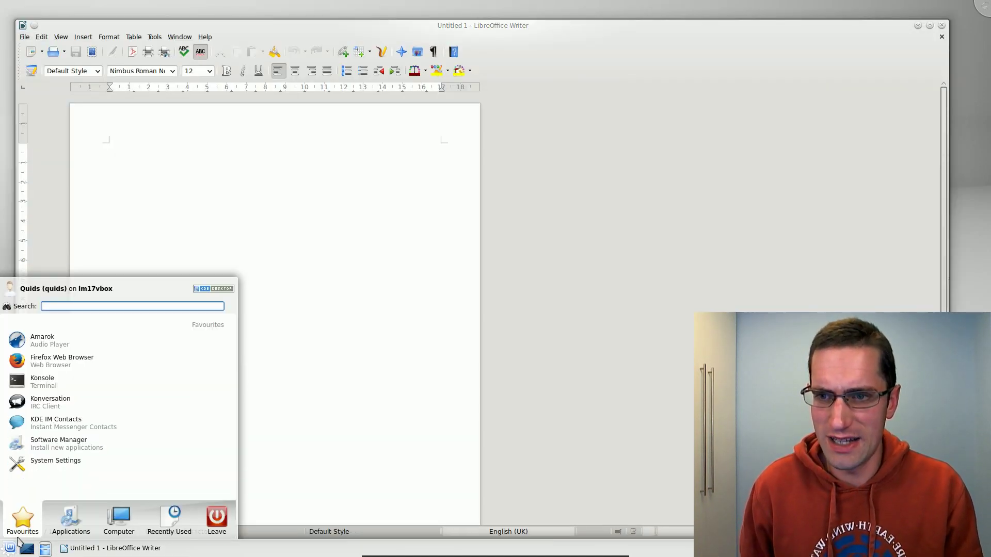
{"action": "type", "text": "am"}
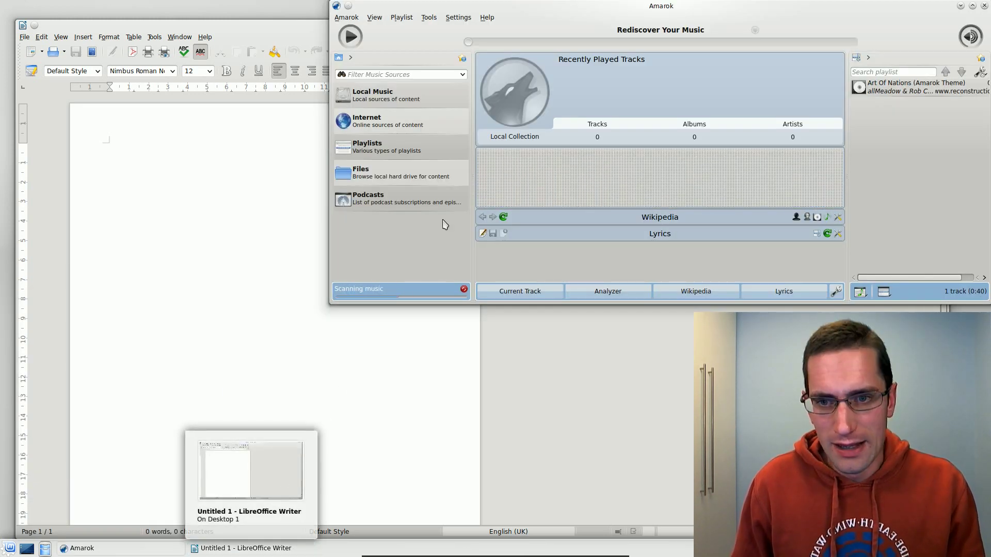
{"action": "left_click", "coordinate": [10, 548]}
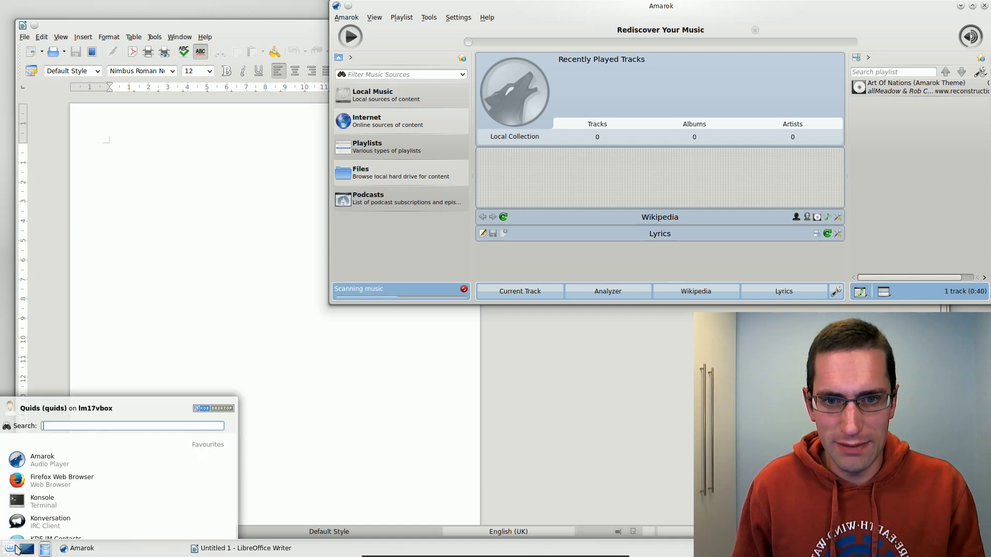
{"action": "type", "text": "sys"}
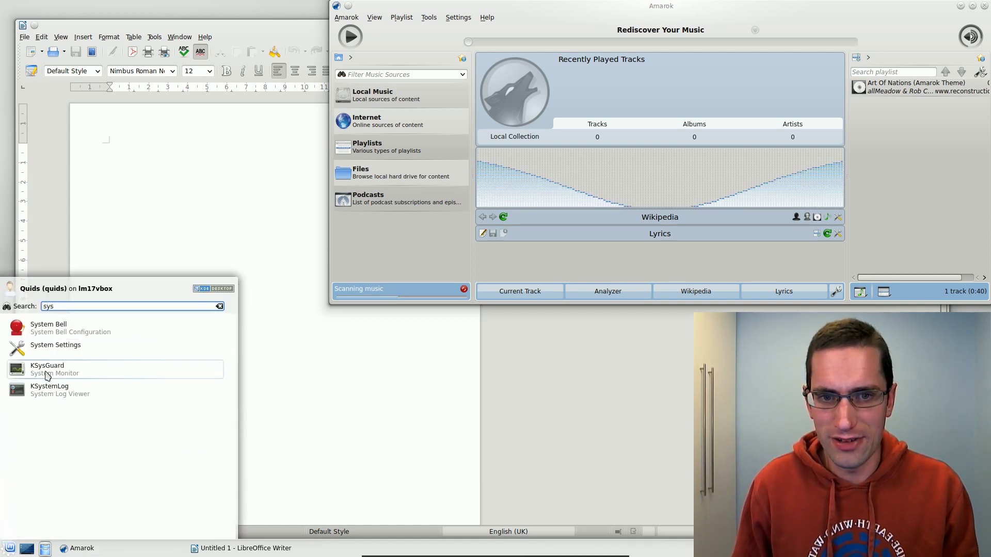
{"action": "key", "text": "Escape"}
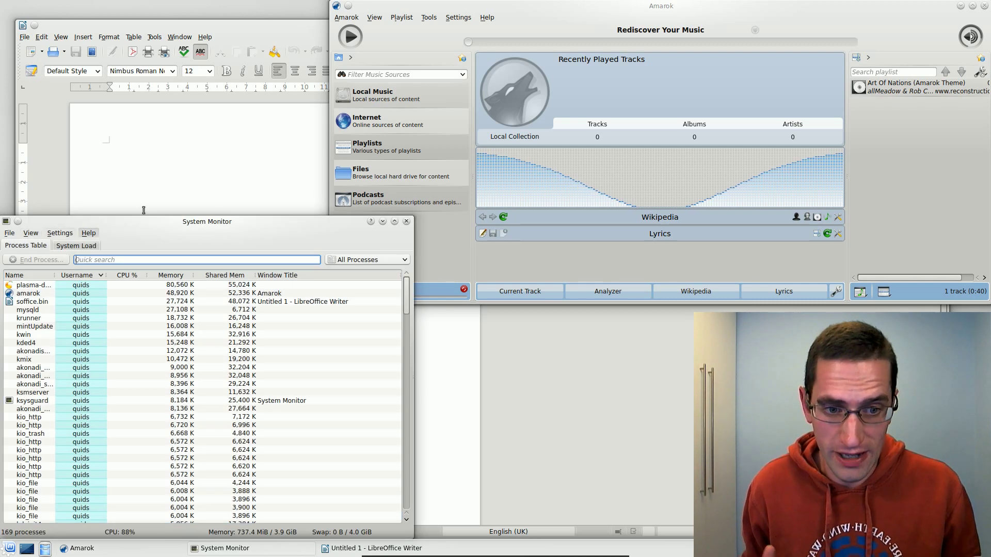
{"action": "left_click", "coordinate": [78, 248]}
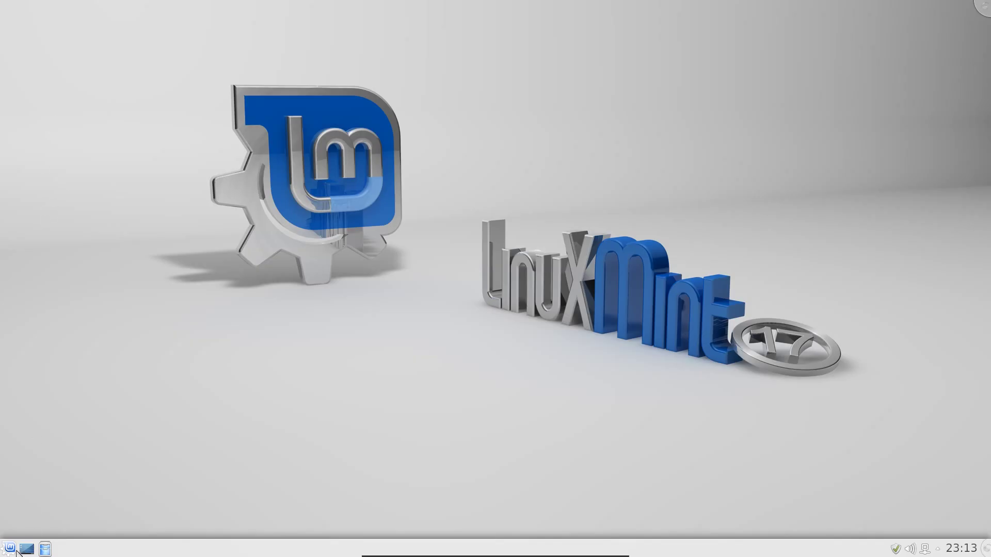
Minimise all windows to the bare desktop and relaunch Dolphin from quick-launch.
{"action": "left_click", "coordinate": [10, 550]}
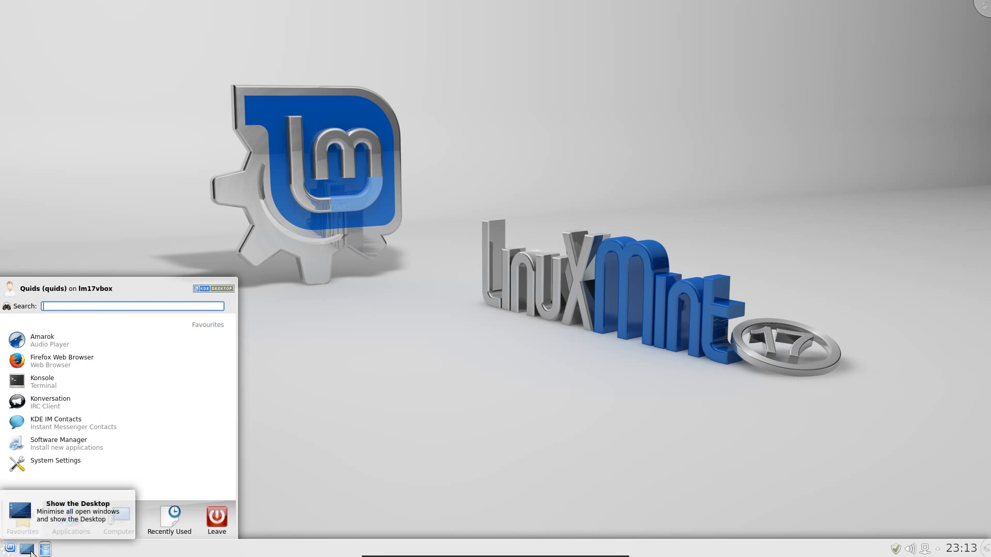
{"action": "left_click", "coordinate": [29, 550]}
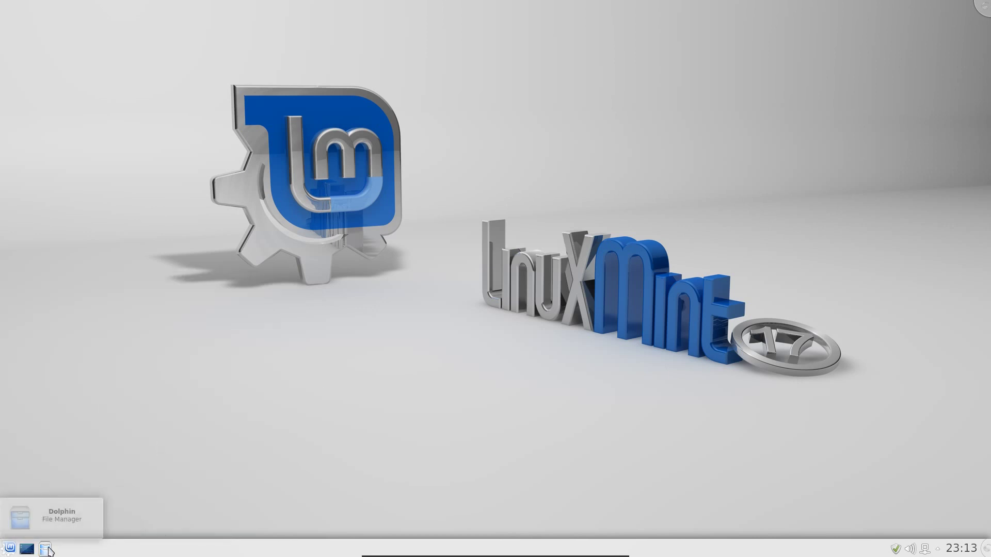
{"action": "left_click", "coordinate": [45, 550]}
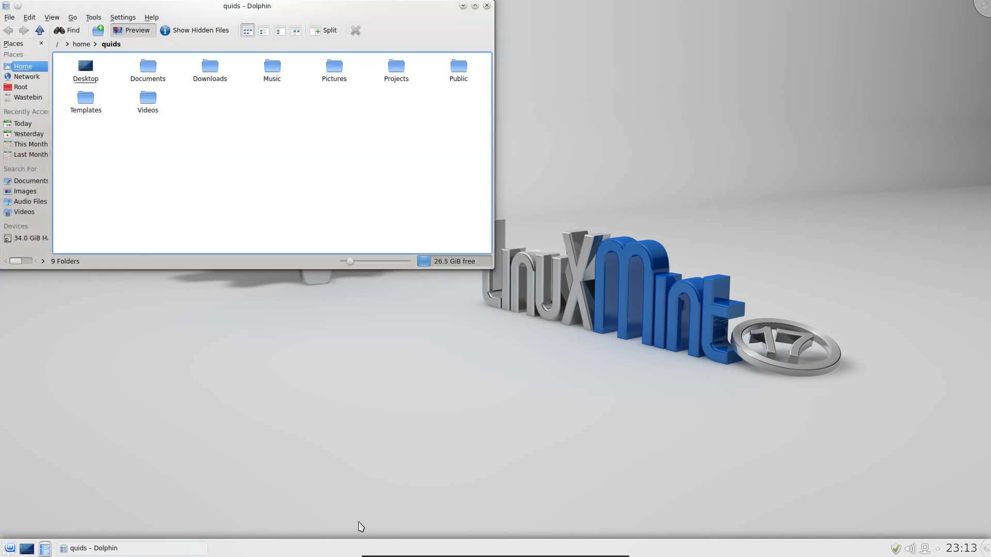
Open the eight pending updates in Update Manager, then check the volume mixer and hidden tray items.
{"action": "left_click", "coordinate": [896, 548]}
{"action": "left_click", "coordinate": [909, 548]}
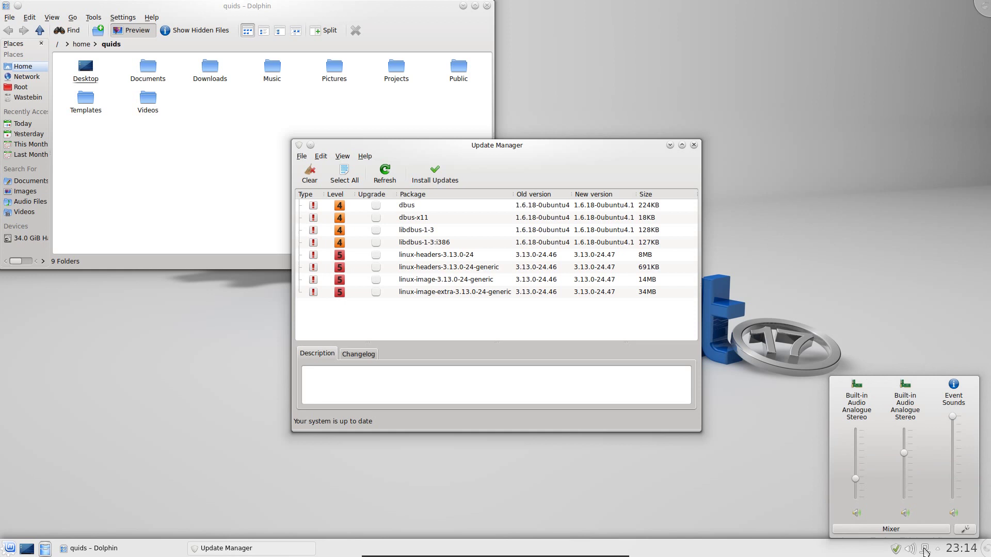
{"action": "left_click", "coordinate": [924, 550]}
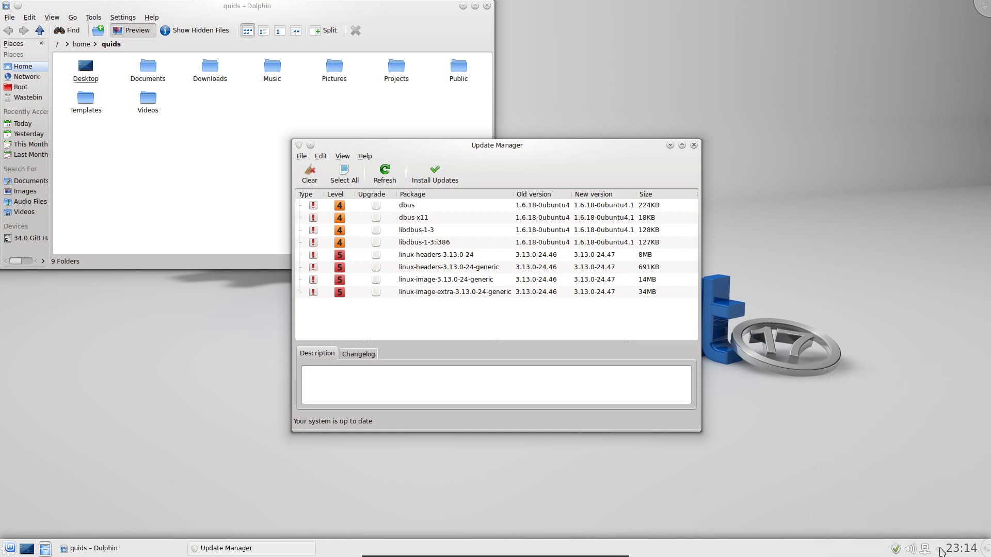
{"action": "left_click", "coordinate": [938, 550]}
Peek at the calendar and panel edit toolbar, then close the Dolphin window.
{"action": "left_click", "coordinate": [958, 552]}
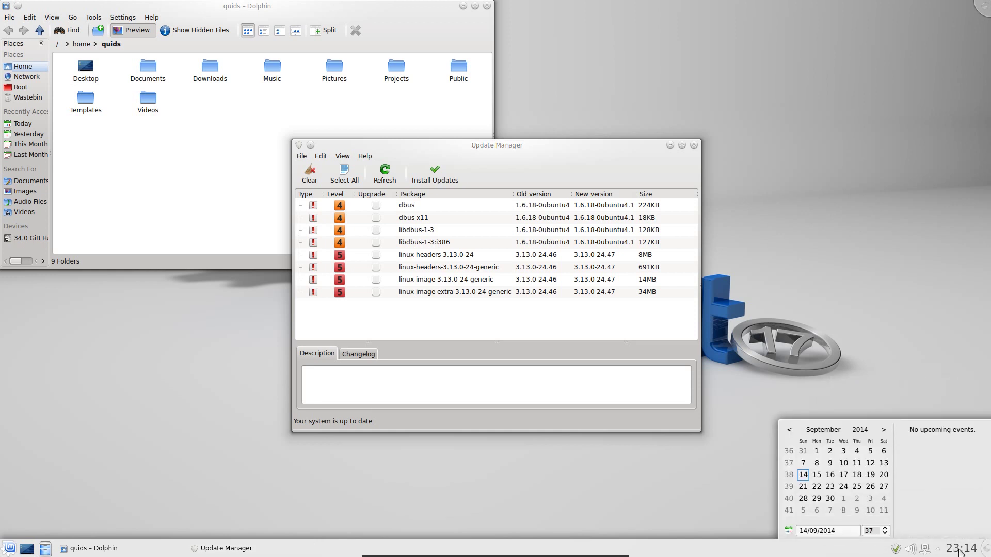
{"action": "left_click", "coordinate": [986, 552]}
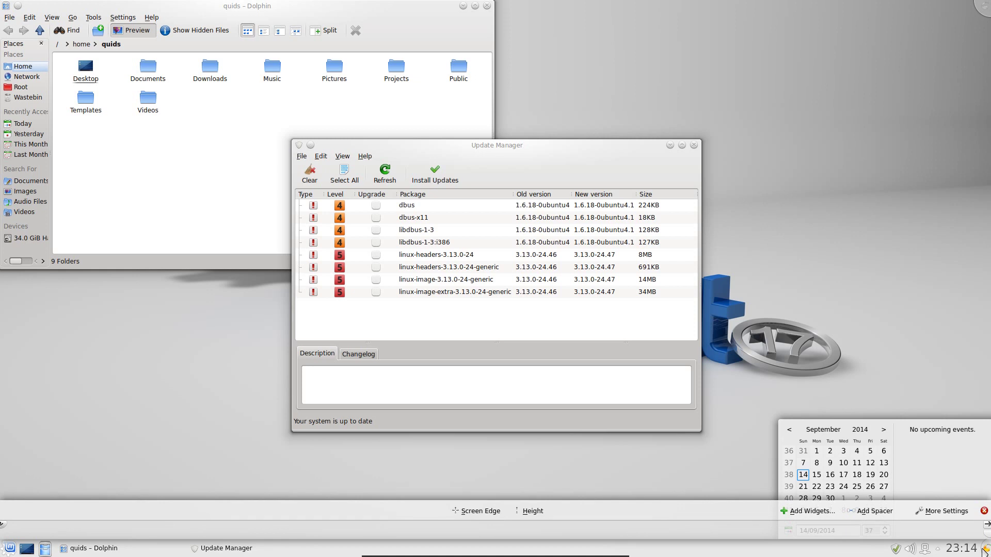
{"action": "mouse_move", "coordinate": [961, 548]}
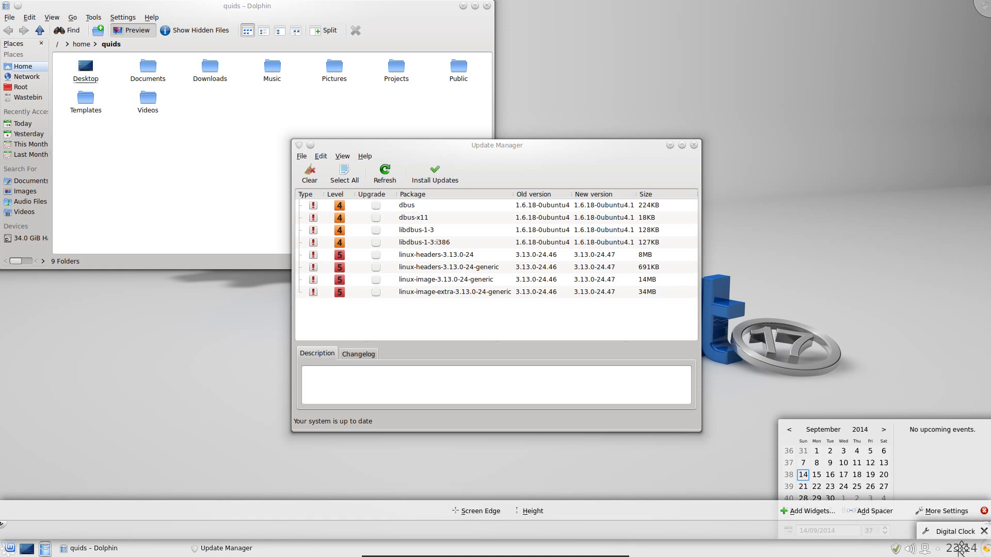
{"action": "left_click", "coordinate": [984, 511]}
{"action": "left_click", "coordinate": [498, 146]}
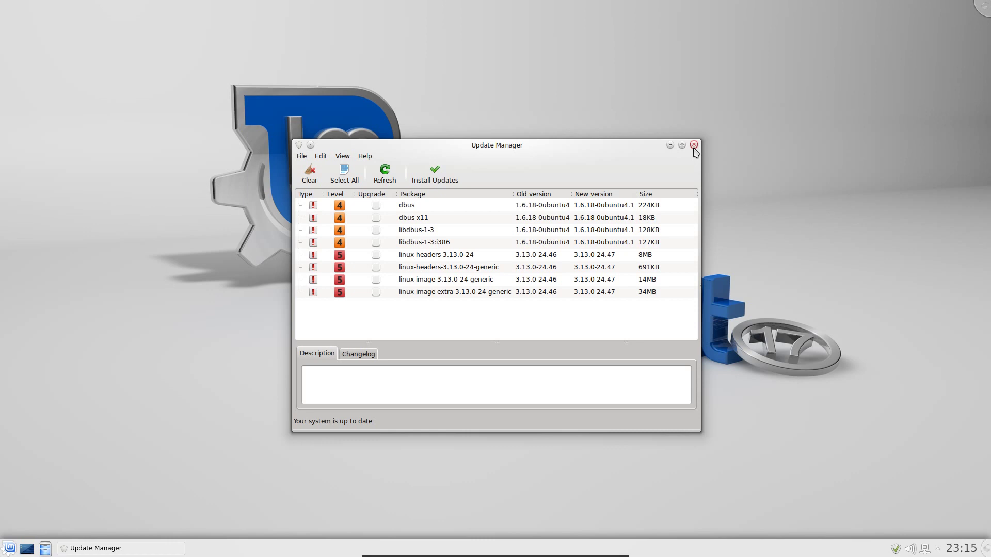
Read the linux-image-extra package description, close Update Manager, and right-click the desktop.
{"action": "left_click", "coordinate": [439, 293]}
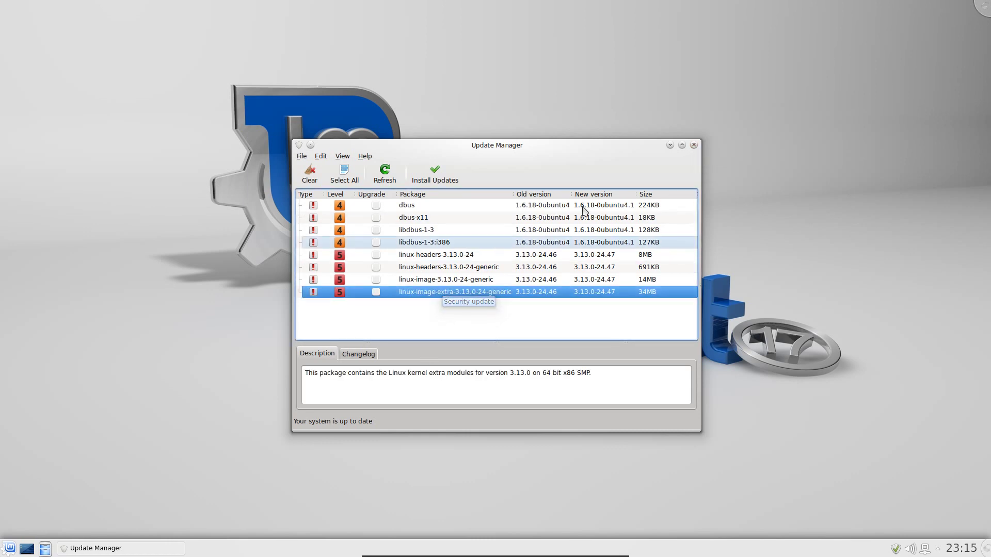
{"action": "left_click", "coordinate": [694, 145]}
{"action": "right_click", "coordinate": [315, 338]}
Open Add Widgets, scroll past Memory Status, and add a Lancelot Launcher widget to the desktop.
{"action": "left_click", "coordinate": [364, 450]}
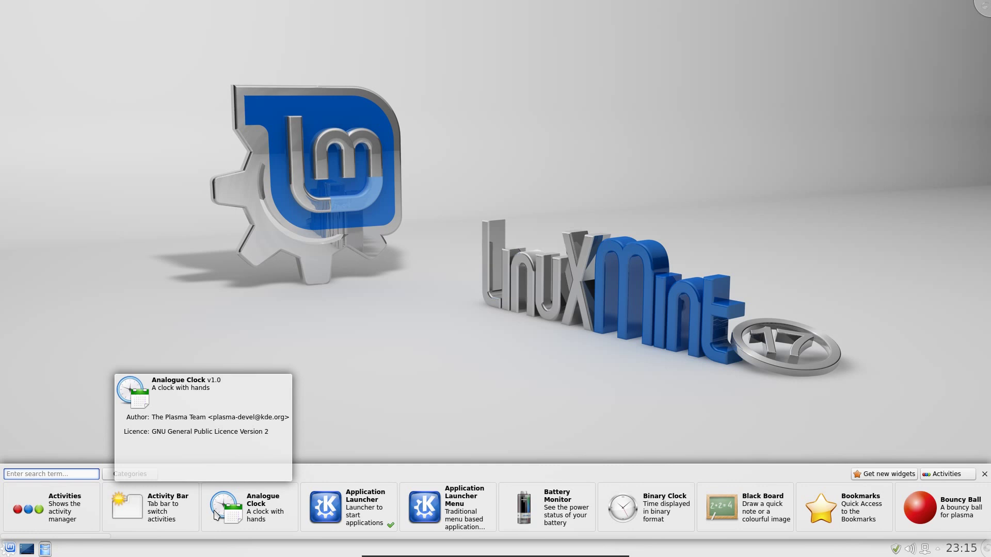
{"action": "scroll", "coordinate": [222, 516], "scroll_direction": "down", "scroll_amount": 2}
{"action": "scroll", "coordinate": [227, 514], "scroll_direction": "down", "scroll_amount": 8}
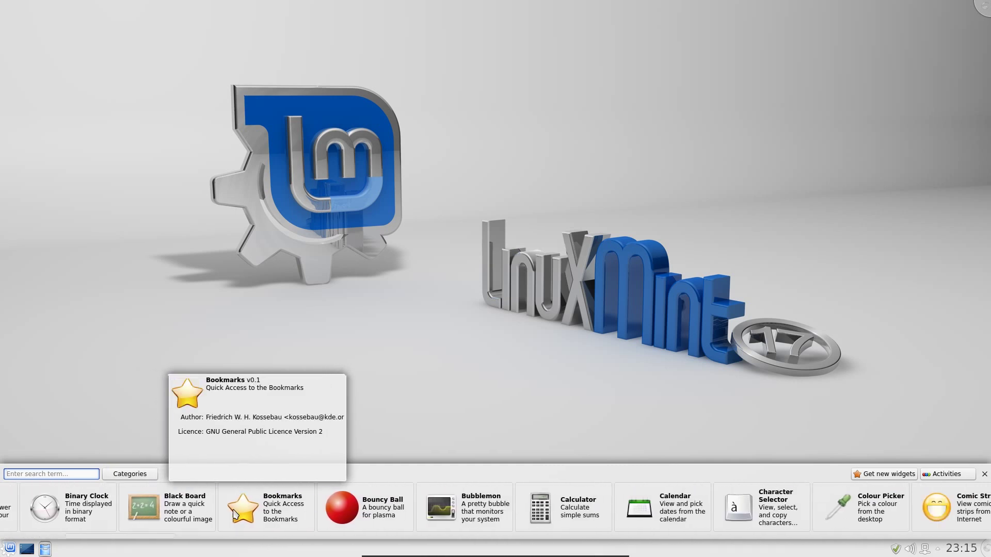
{"action": "scroll", "coordinate": [233, 513], "scroll_direction": "down", "scroll_amount": 7}
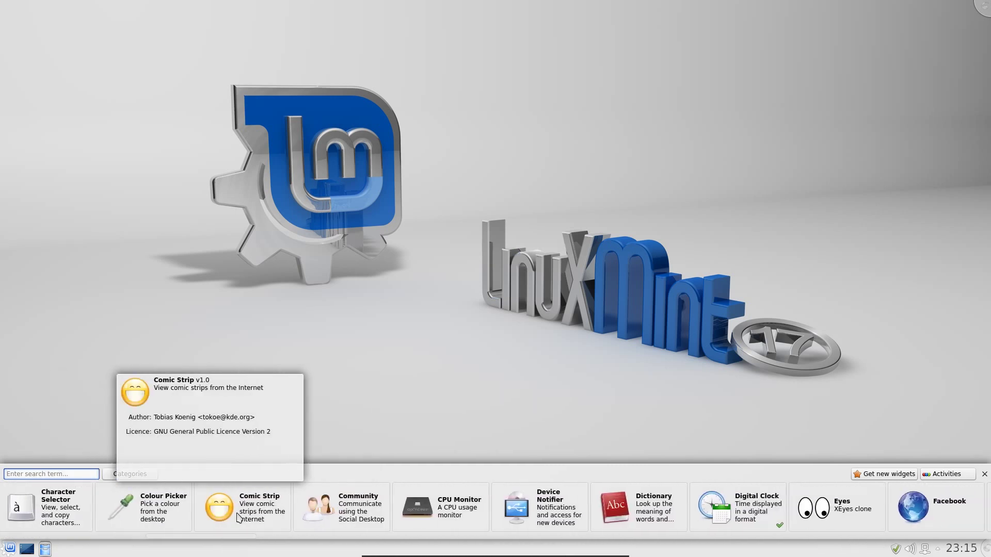
{"action": "scroll", "coordinate": [371, 519], "scroll_direction": "down", "scroll_amount": 7}
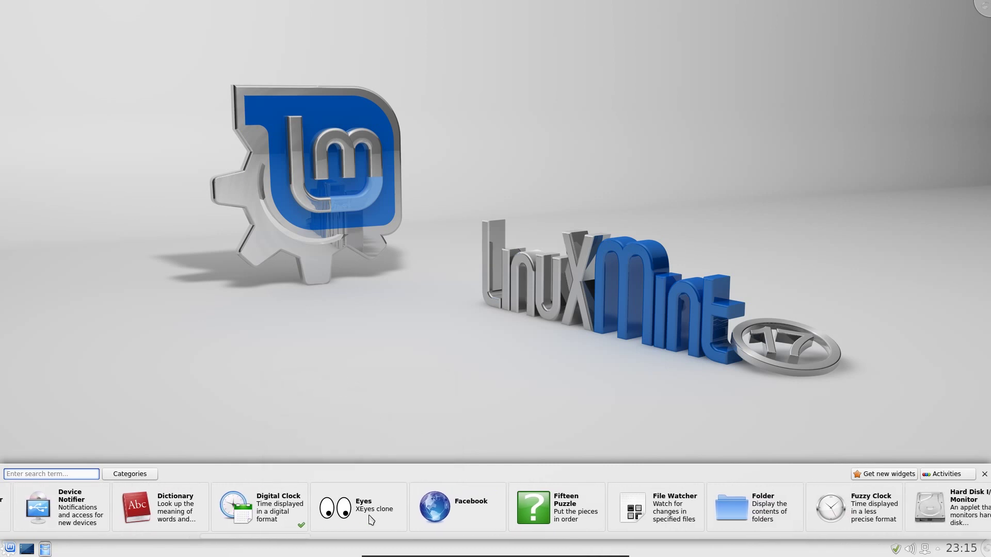
{"action": "scroll", "coordinate": [372, 518], "scroll_direction": "down", "scroll_amount": 2}
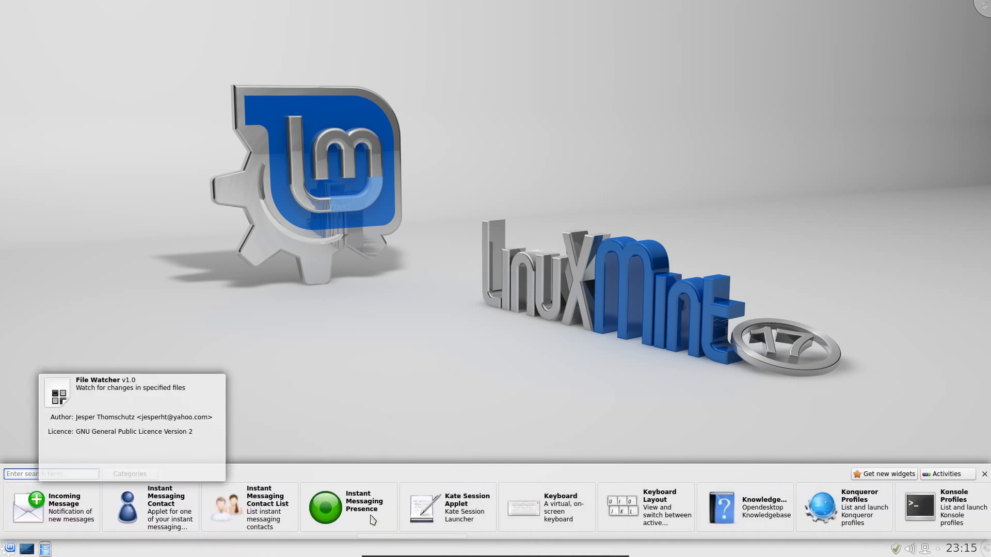
{"action": "scroll", "coordinate": [648, 513], "scroll_direction": "down", "scroll_amount": 4}
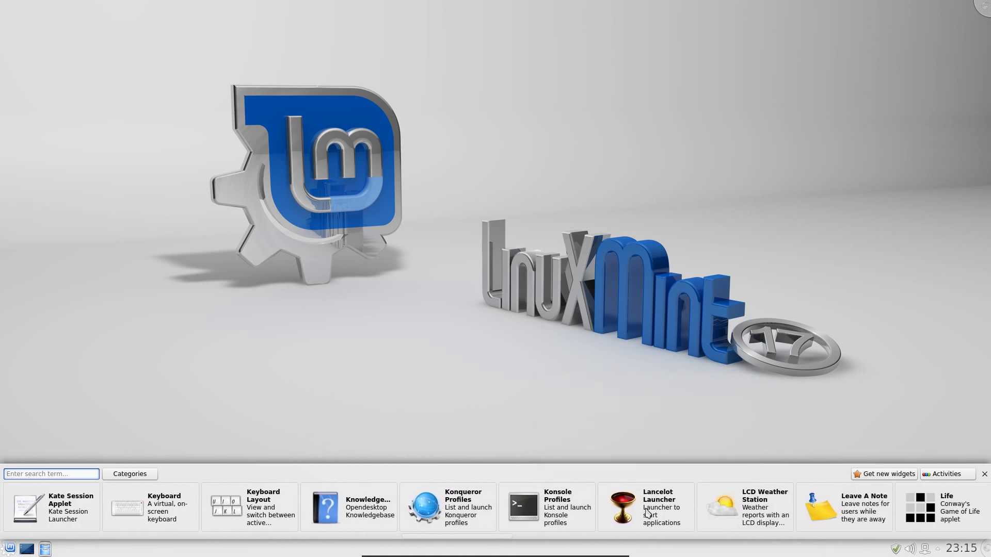
{"action": "mouse_move", "coordinate": [634, 516]}
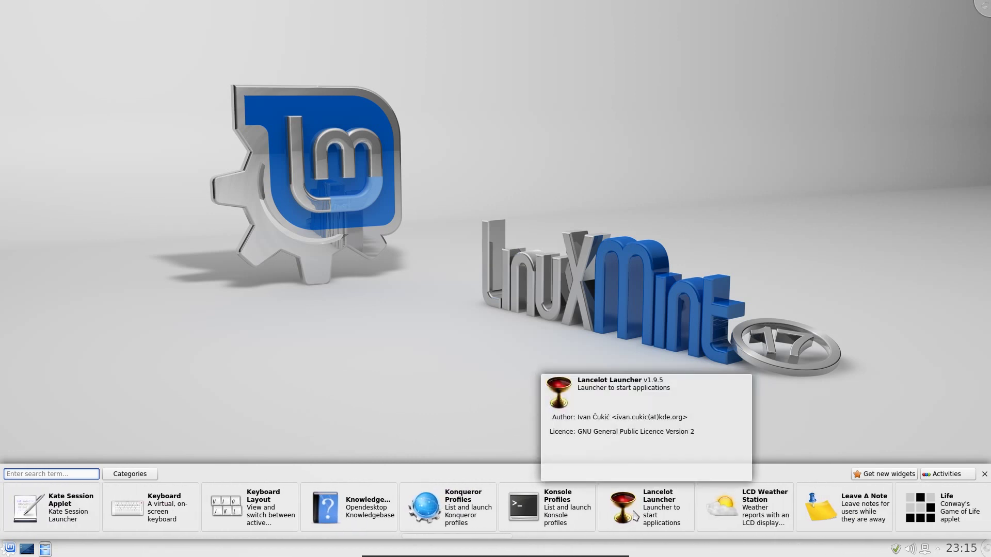
{"action": "double_click", "coordinate": [639, 515]}
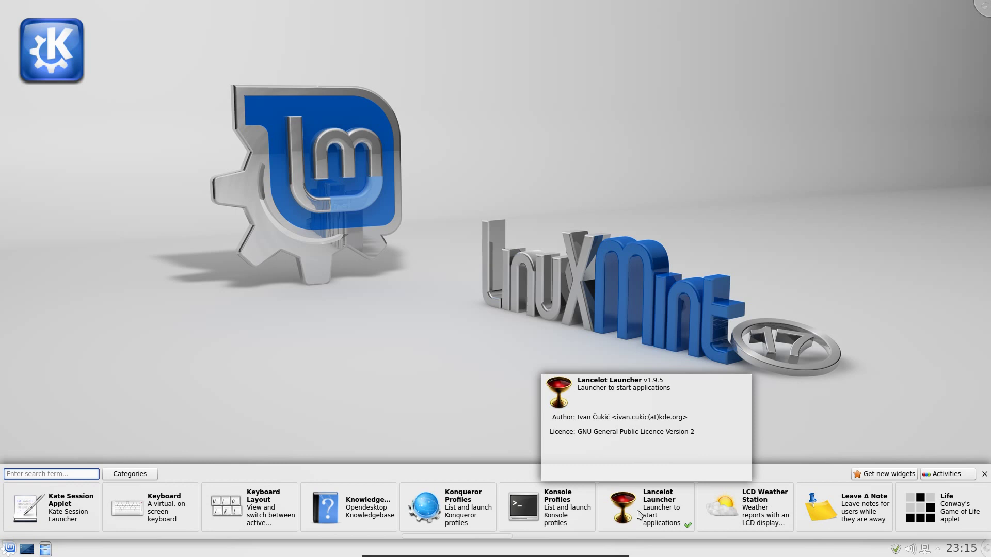
Scroll on through the widgets to Task Manager, Weather Forecast and Window List.
{"action": "scroll", "coordinate": [664, 514], "scroll_direction": "down", "scroll_amount": 5}
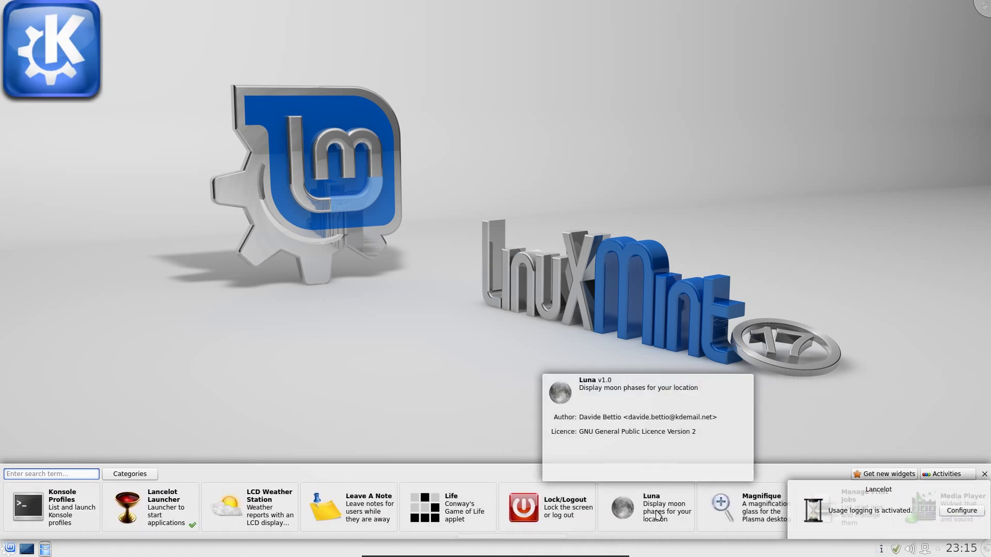
{"action": "scroll", "coordinate": [642, 511], "scroll_direction": "down", "scroll_amount": 1}
{"action": "scroll", "coordinate": [640, 511], "scroll_direction": "down", "scroll_amount": 3}
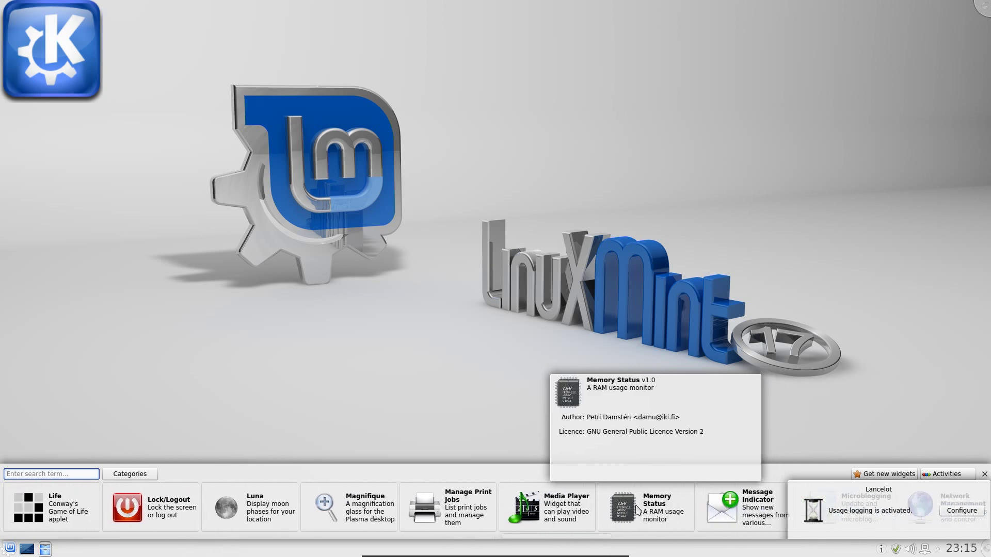
{"action": "scroll", "coordinate": [617, 508], "scroll_direction": "down", "scroll_amount": 2}
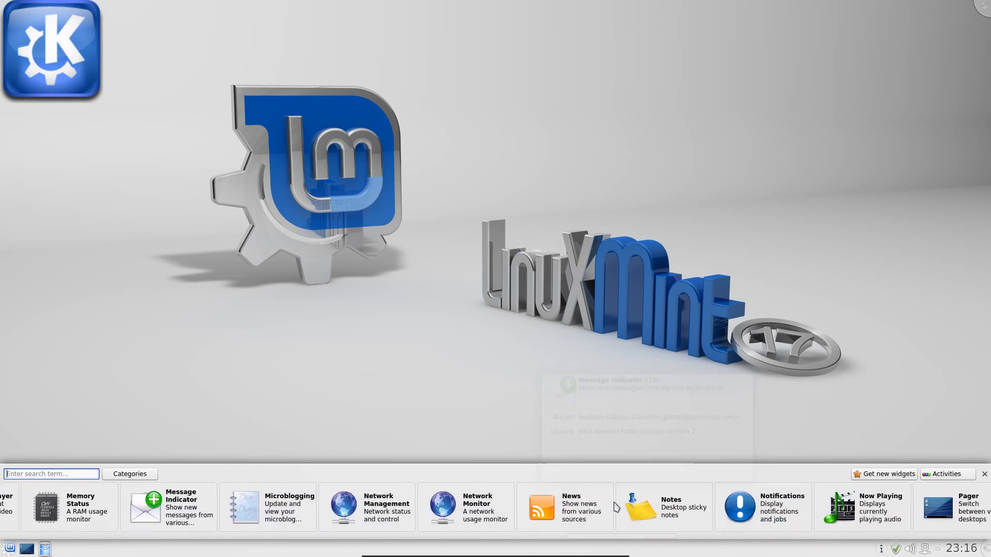
{"action": "scroll", "coordinate": [615, 507], "scroll_direction": "down", "scroll_amount": 10}
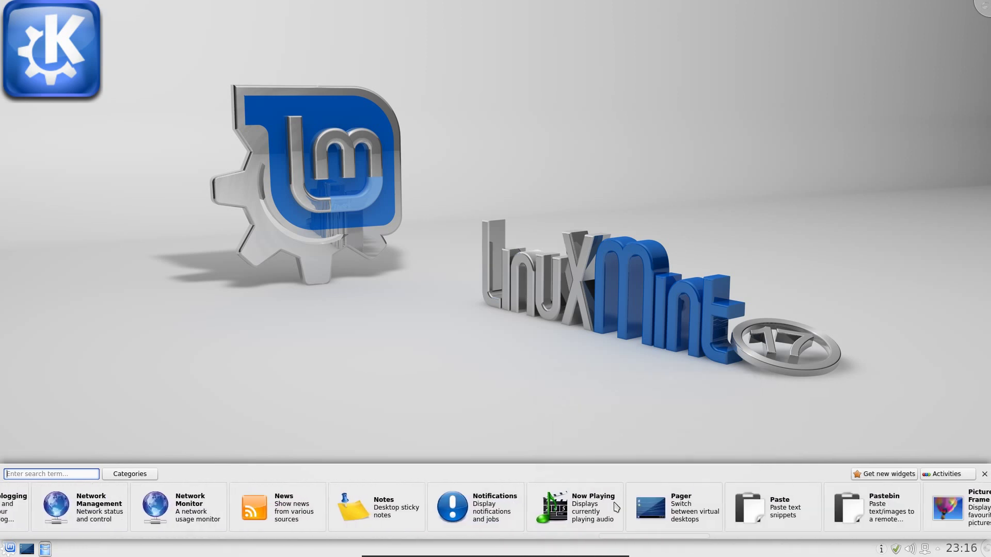
Switch from the launcher widget to Kickoff with Alt+F1 and list Applications > Settings, including Domain Blocker.
{"action": "left_click", "coordinate": [14, 10]}
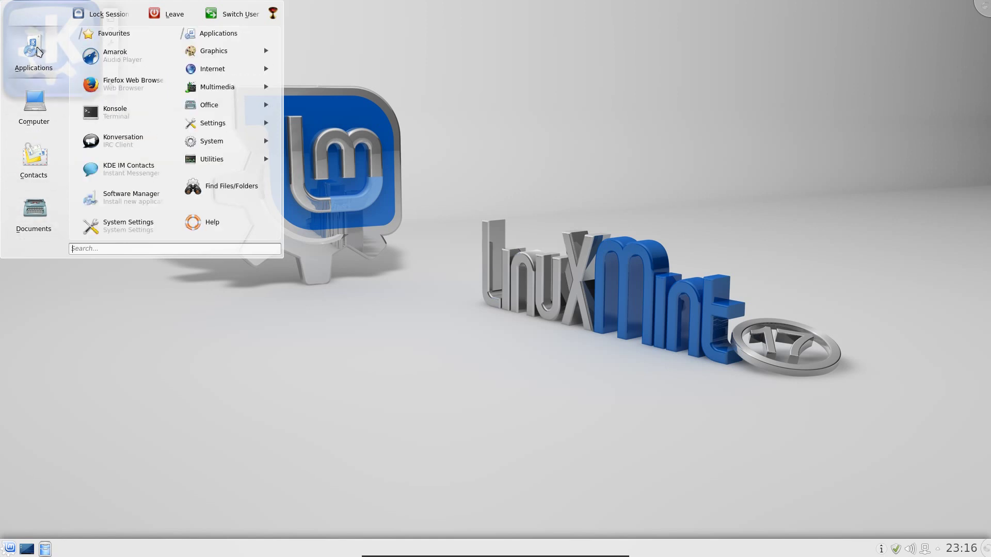
{"action": "mouse_move", "coordinate": [34, 122]}
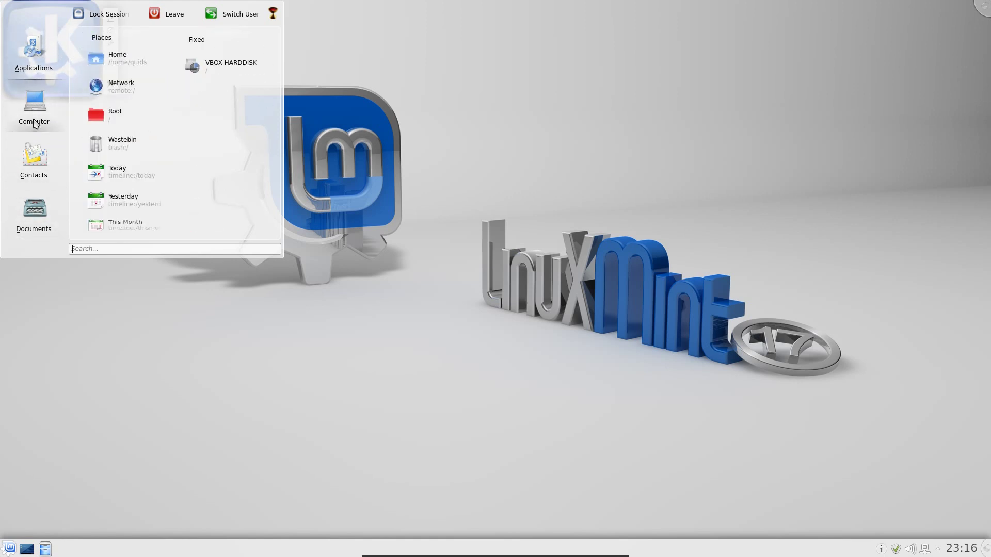
{"action": "mouse_move", "coordinate": [45, 164]}
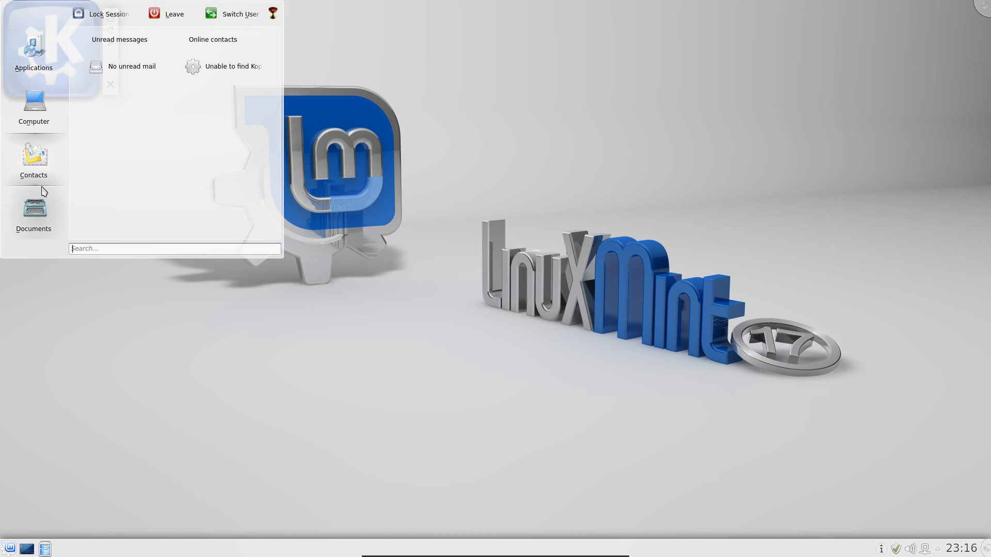
{"action": "key", "text": "alt+F1"}
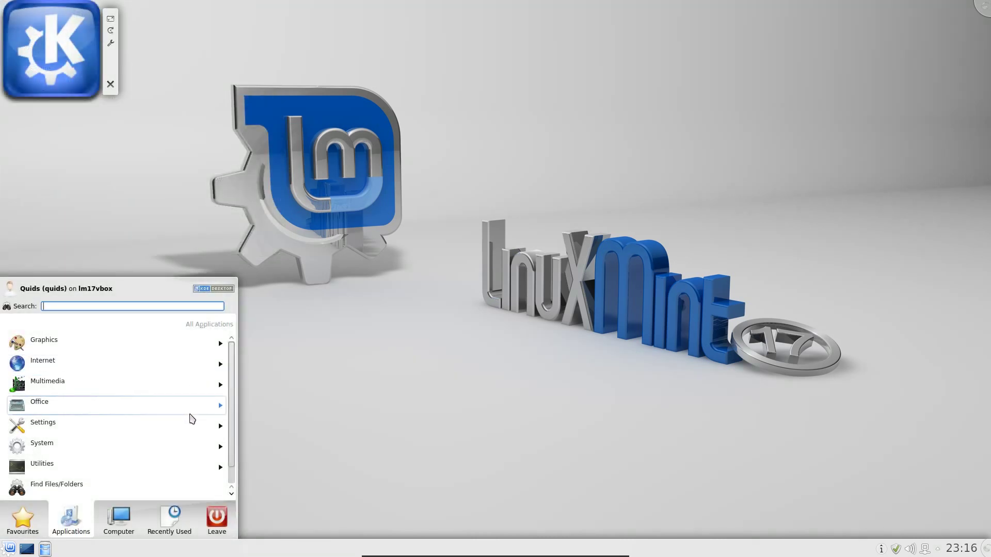
{"action": "left_click", "coordinate": [195, 426]}
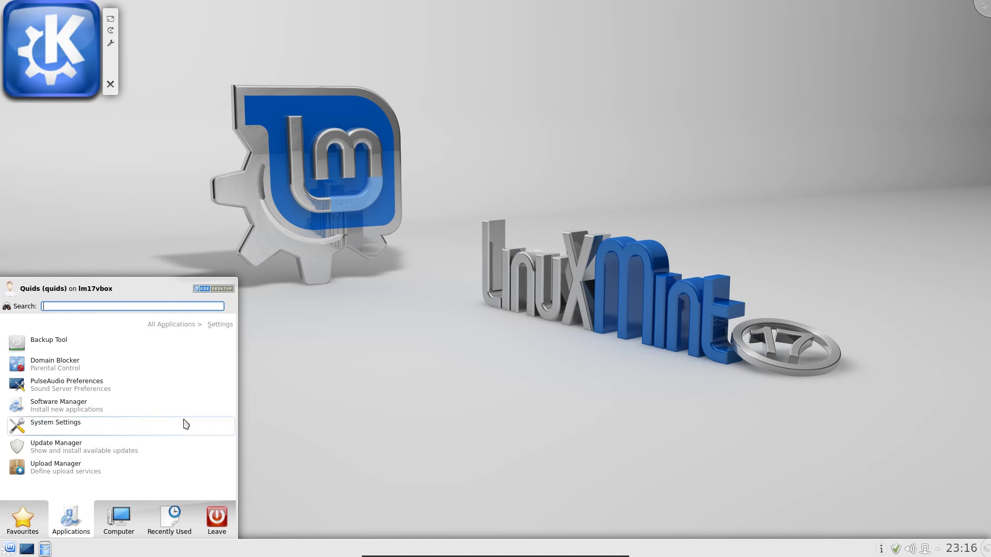
Search Software Manager for 'plasma' and open the plasma-widget-smooth-tasks package page.
{"action": "left_click", "coordinate": [170, 411]}
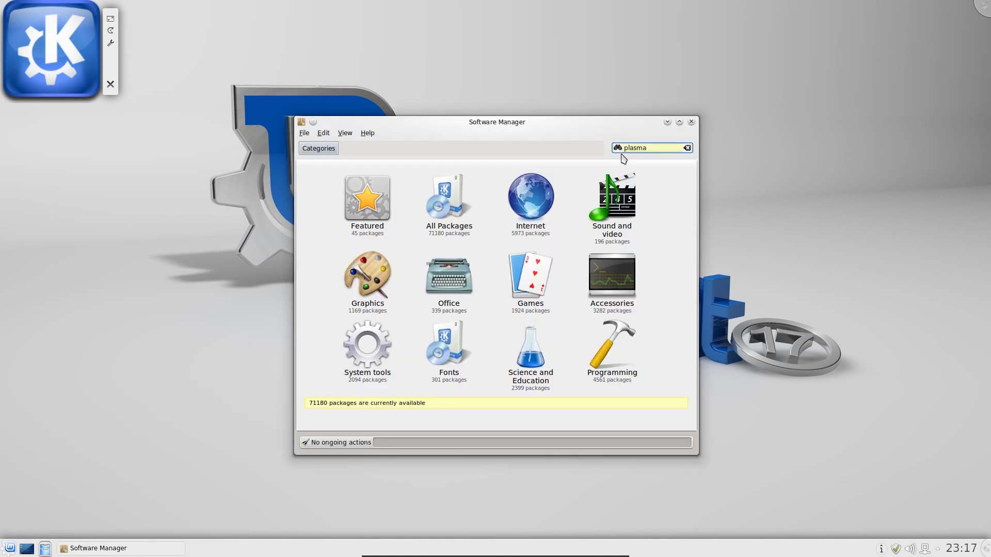
{"action": "key", "text": "Return"}
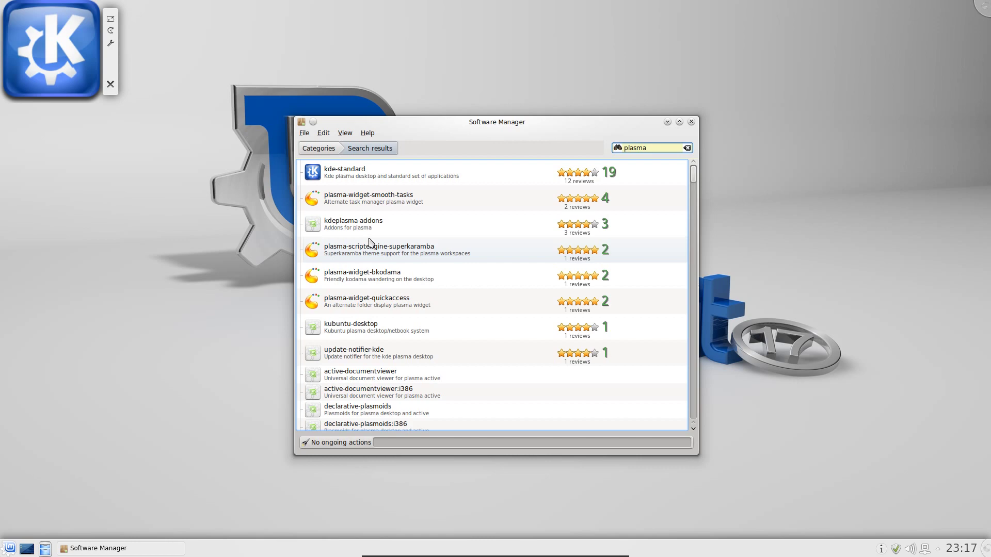
{"action": "scroll", "coordinate": [370, 239], "scroll_direction": "down", "scroll_amount": 8}
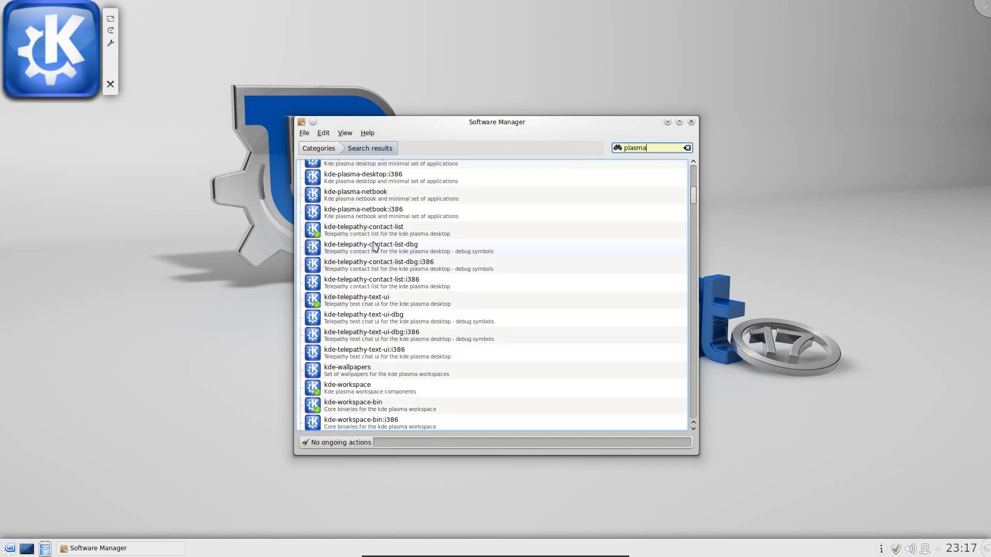
{"action": "scroll", "coordinate": [375, 247], "scroll_direction": "up", "scroll_amount": 10}
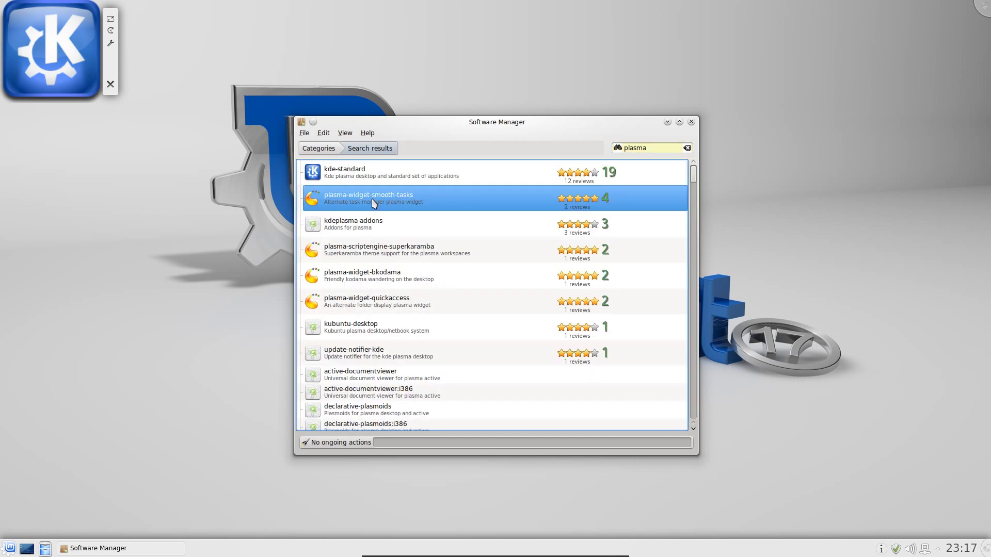
{"action": "double_click", "coordinate": [379, 204]}
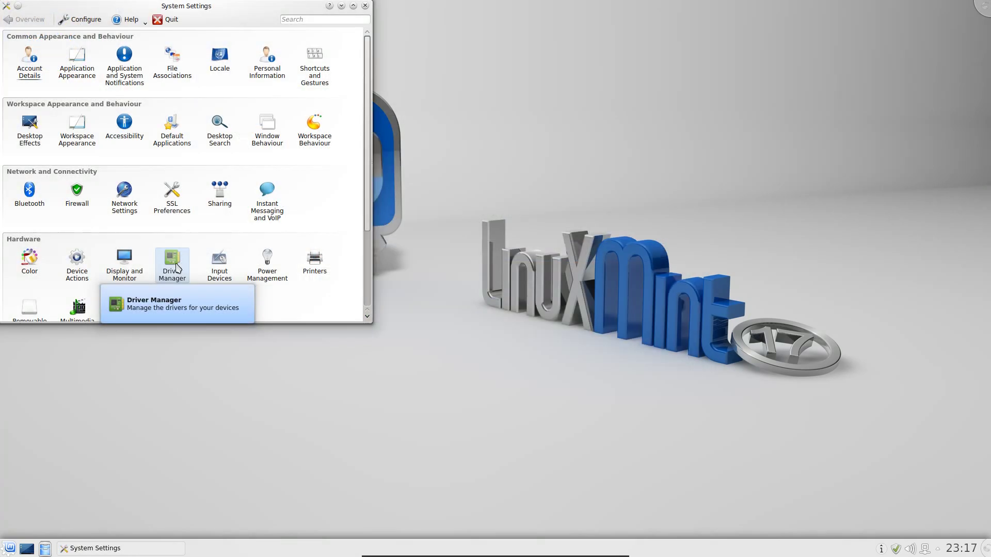
Open the Driver Manager module, check that virtualbox-guest-dkms is in use, then close its window.
{"action": "left_click", "coordinate": [175, 267]}
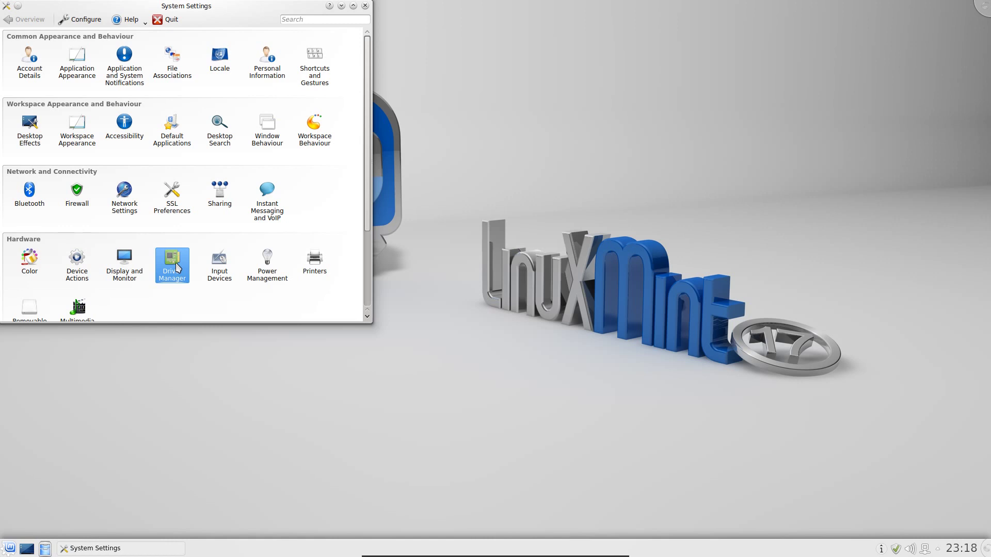
{"action": "key", "text": "Return"}
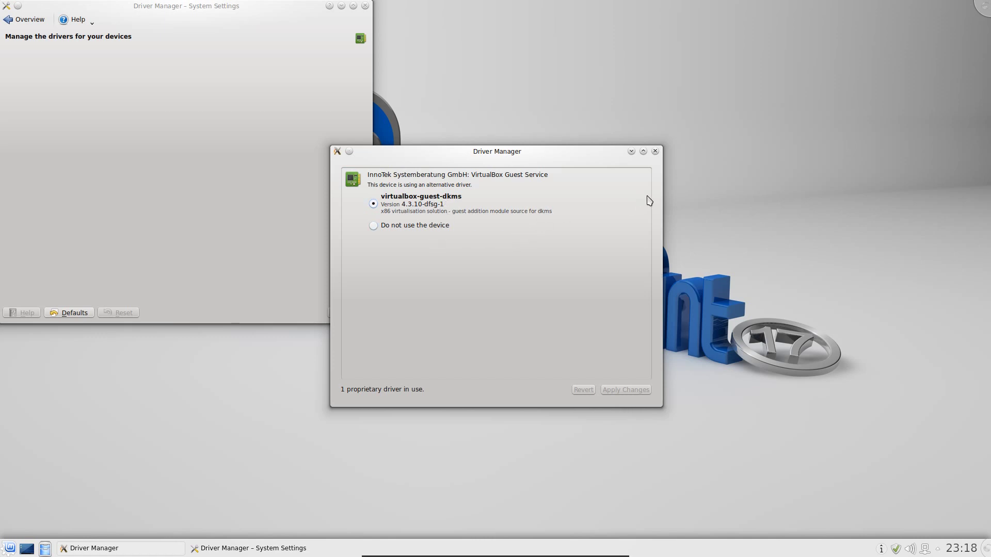
{"action": "left_click", "coordinate": [655, 151]}
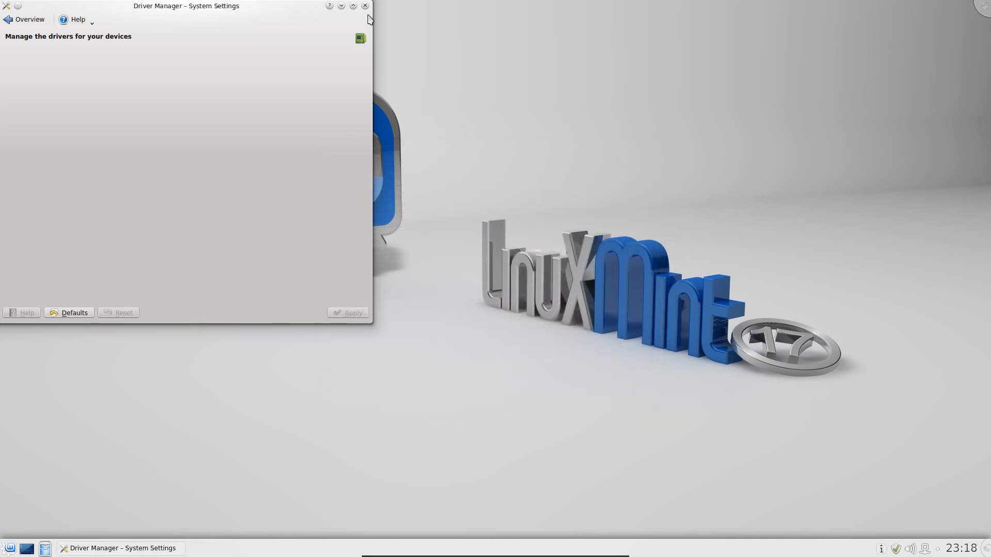
Close System Settings and show all application categories in the Kickoff menu.
{"action": "left_click", "coordinate": [365, 6]}
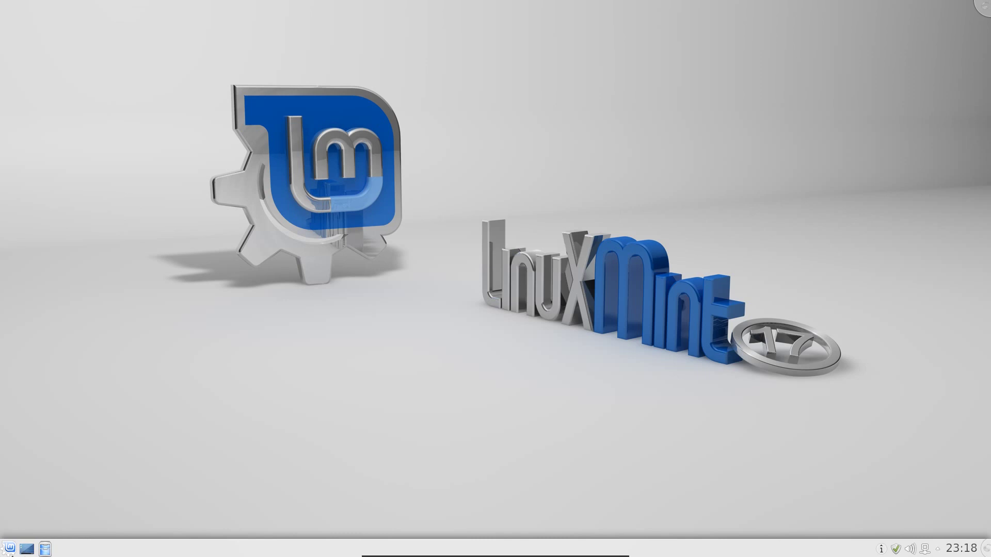
{"action": "left_click", "coordinate": [9, 551]}
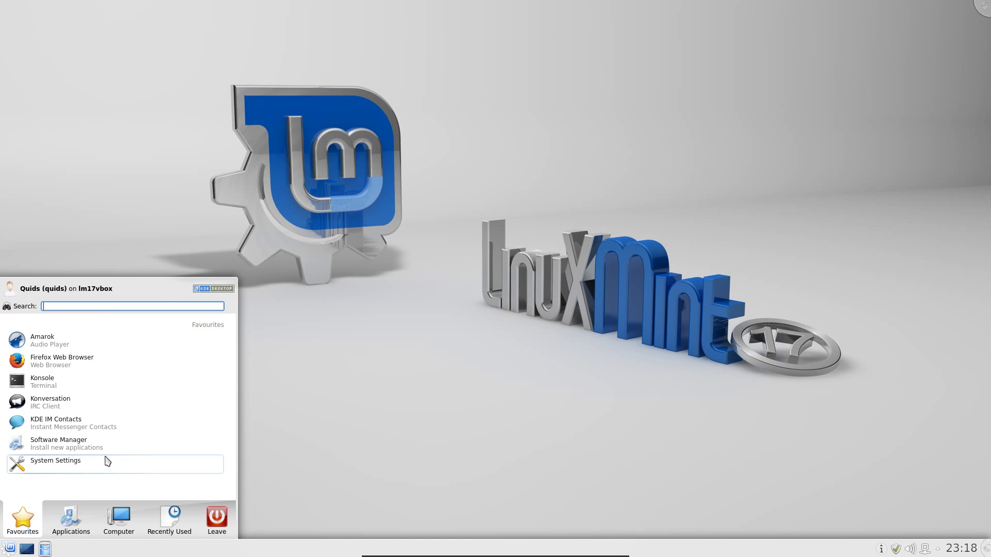
{"action": "left_click", "coordinate": [88, 519]}
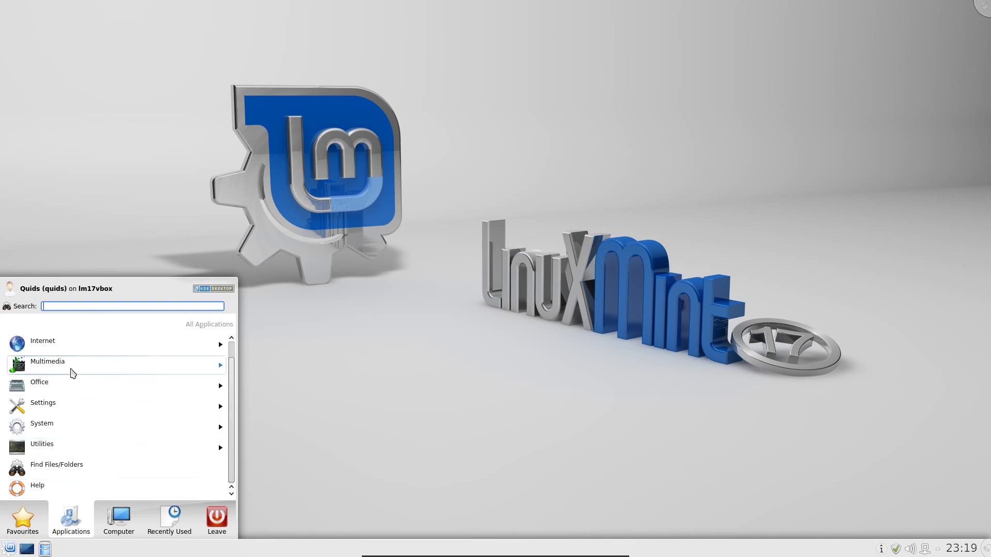
{"action": "scroll", "coordinate": [75, 348], "scroll_direction": "up", "scroll_amount": 1}
Browse the Graphics, Internet and Multimedia application categories in the launcher.
{"action": "left_click", "coordinate": [75, 344]}
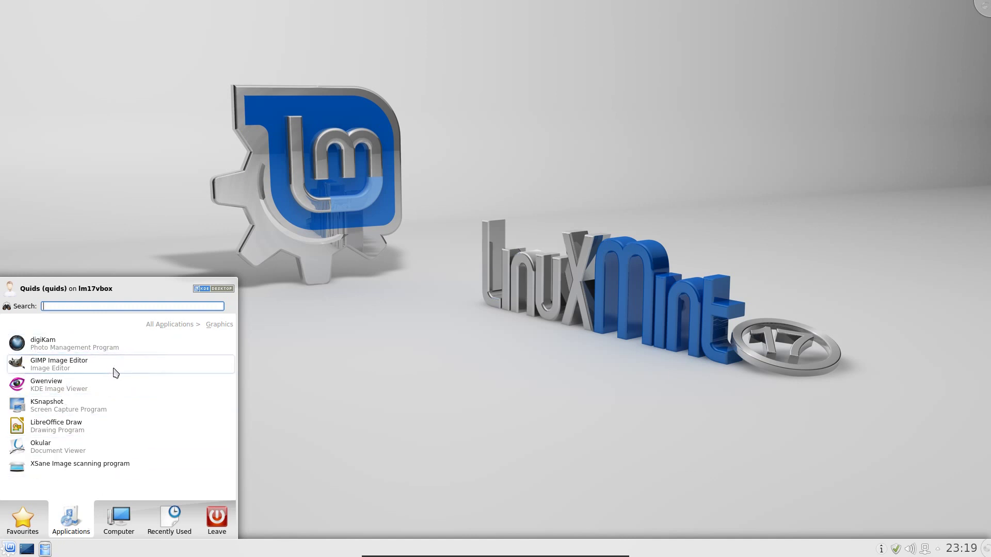
{"action": "left_click", "coordinate": [175, 324]}
{"action": "left_click", "coordinate": [64, 353]}
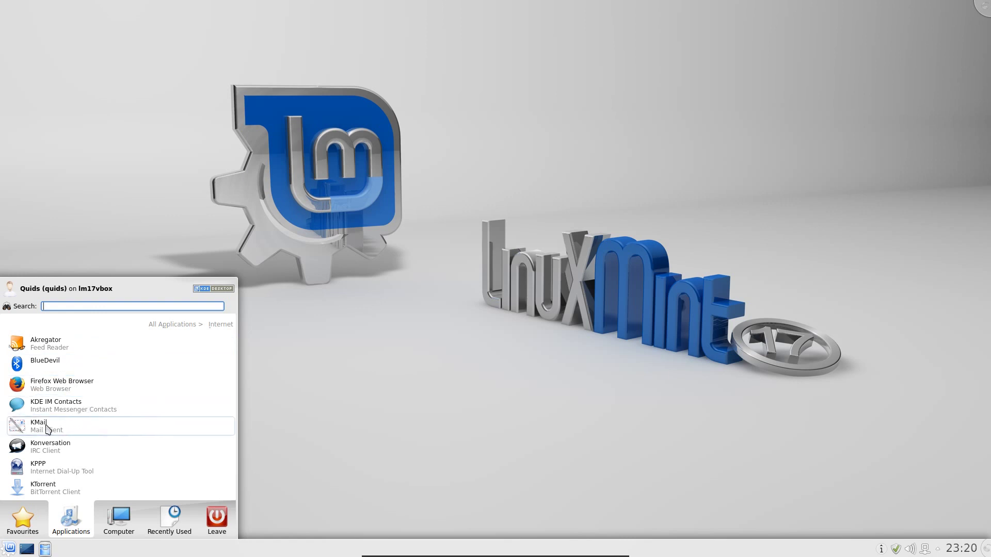
{"action": "left_click", "coordinate": [159, 326]}
{"action": "left_click", "coordinate": [65, 391]}
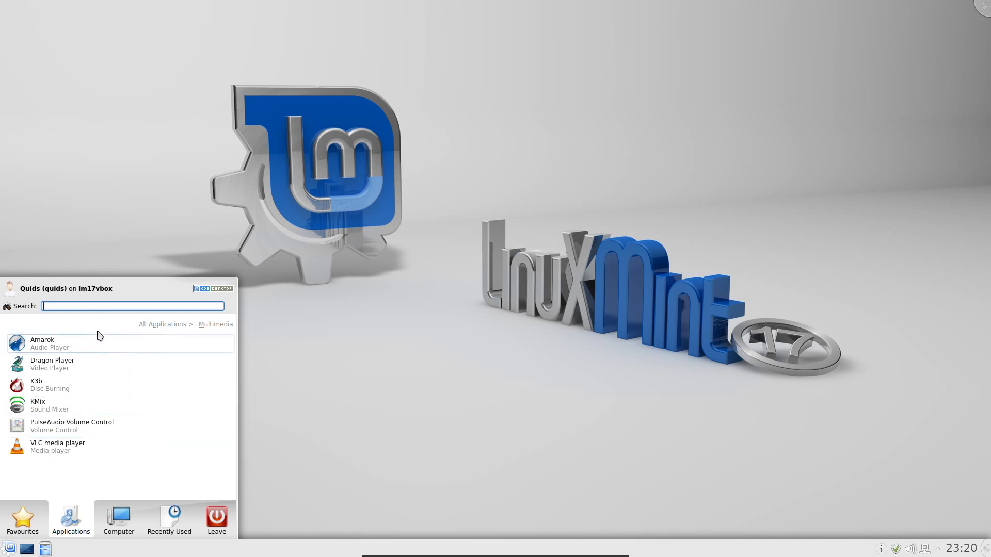
{"action": "left_click", "coordinate": [162, 324]}
Browse the Office and System categories, then scroll through the Utilities apps.
{"action": "left_click", "coordinate": [70, 404]}
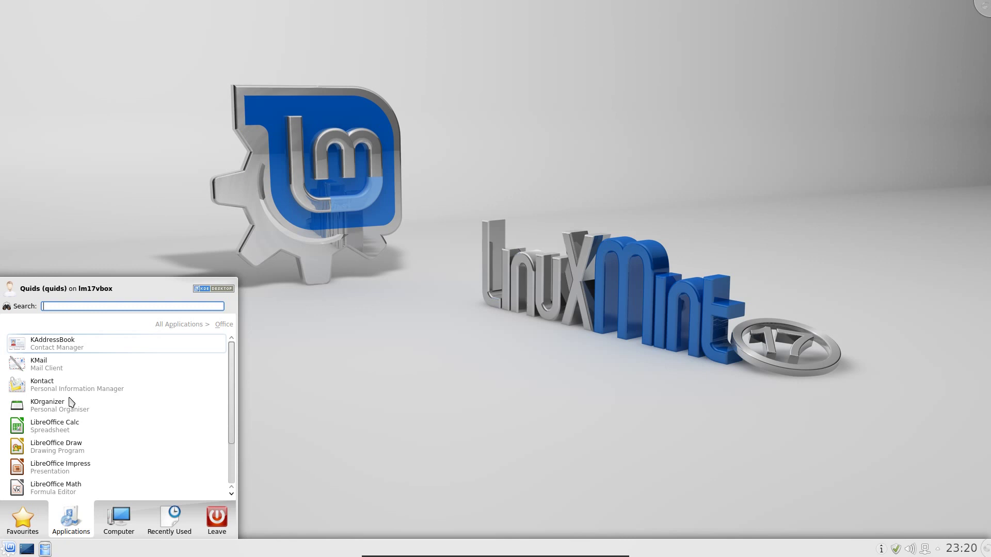
{"action": "scroll", "coordinate": [71, 404], "scroll_direction": "down", "scroll_amount": 1}
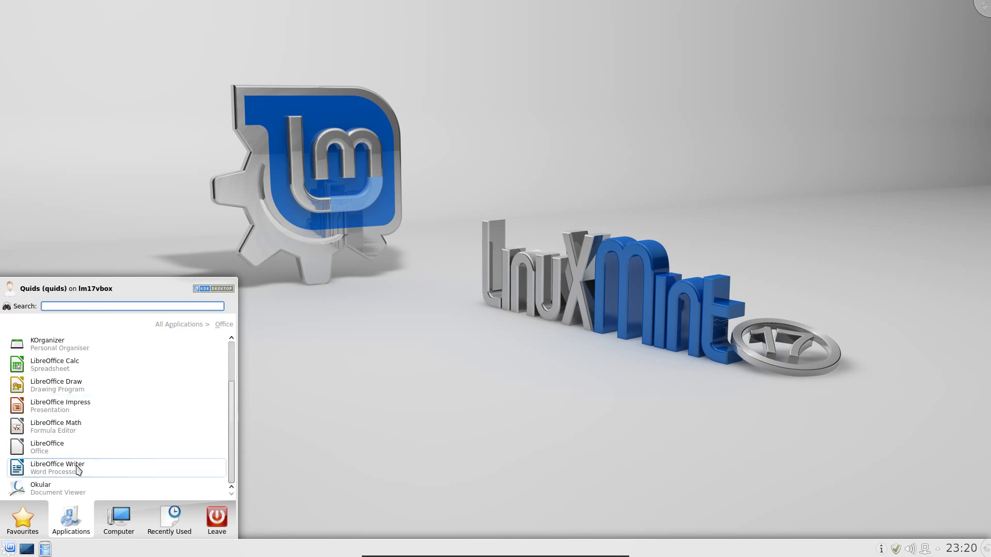
{"action": "left_click", "coordinate": [179, 324]}
{"action": "left_click", "coordinate": [72, 408]}
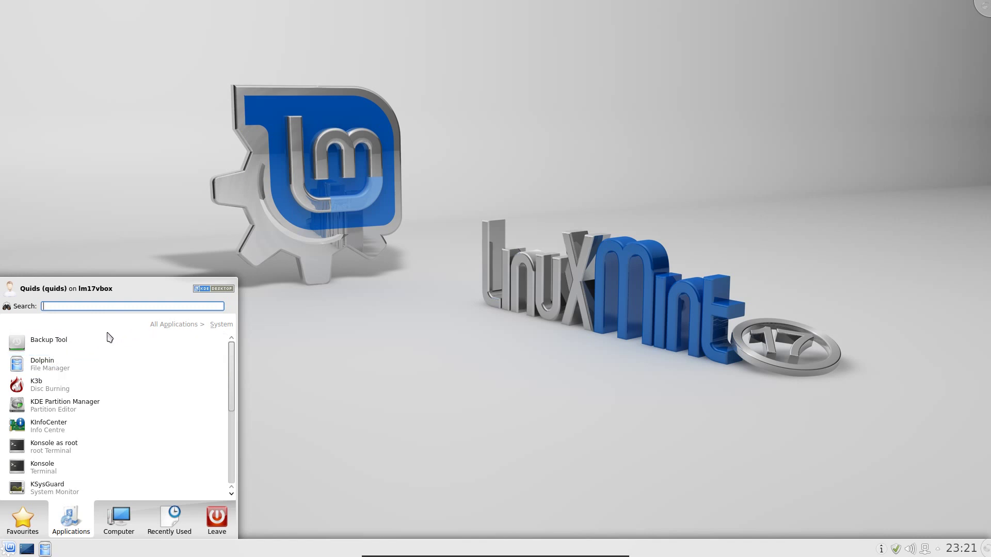
{"action": "left_click", "coordinate": [174, 324]}
{"action": "left_click", "coordinate": [80, 466]}
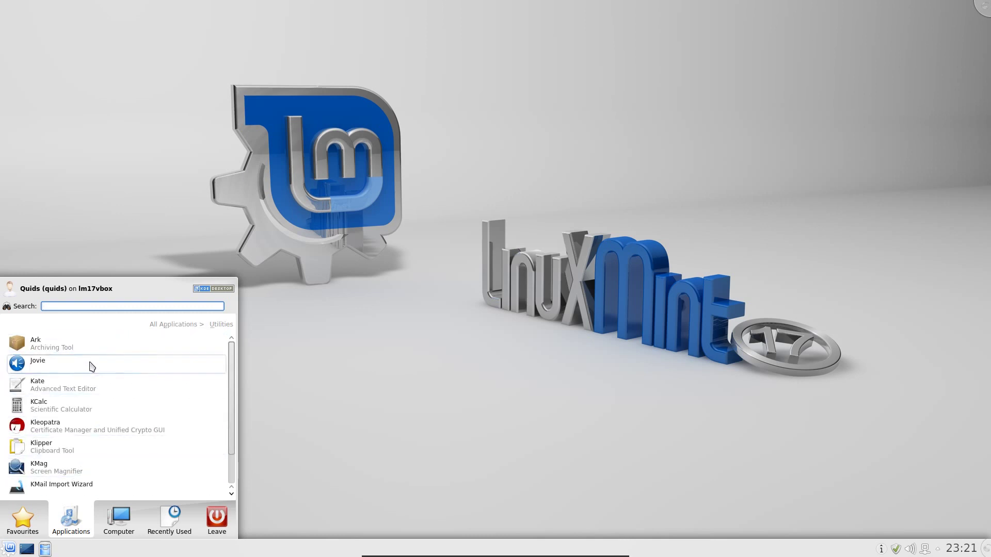
{"action": "scroll", "coordinate": [95, 379], "scroll_direction": "down", "scroll_amount": 2}
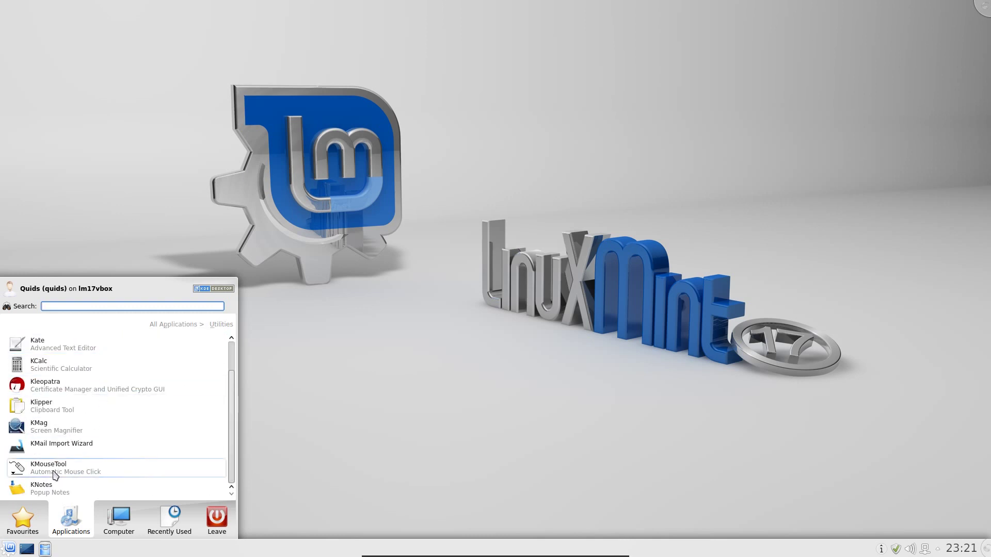
Open MDM Login Manager from System Settings' System Administration section, authenticating with the password.
{"action": "left_click", "coordinate": [75, 468]}
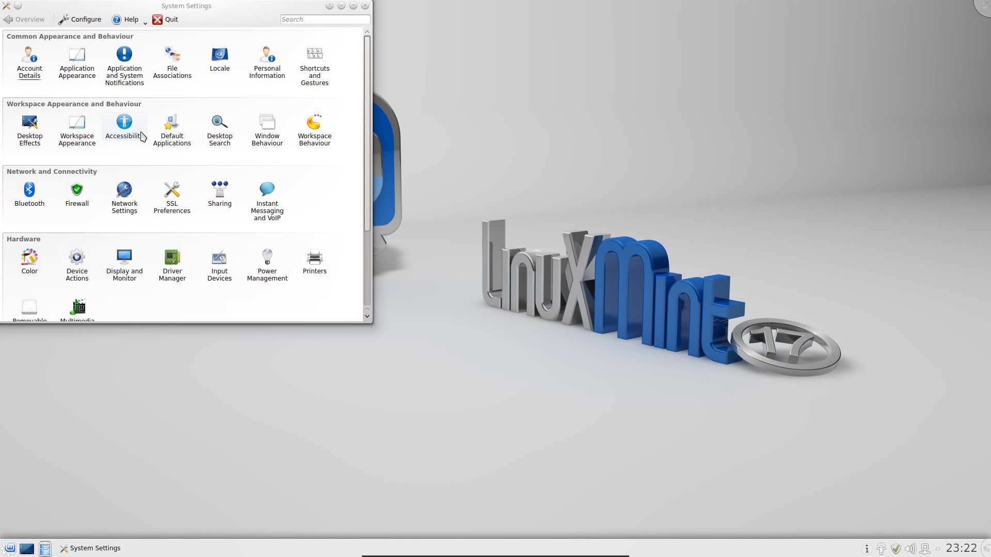
{"action": "scroll", "coordinate": [166, 172], "scroll_direction": "down", "scroll_amount": 1}
{"action": "scroll", "coordinate": [166, 171], "scroll_direction": "down", "scroll_amount": 1}
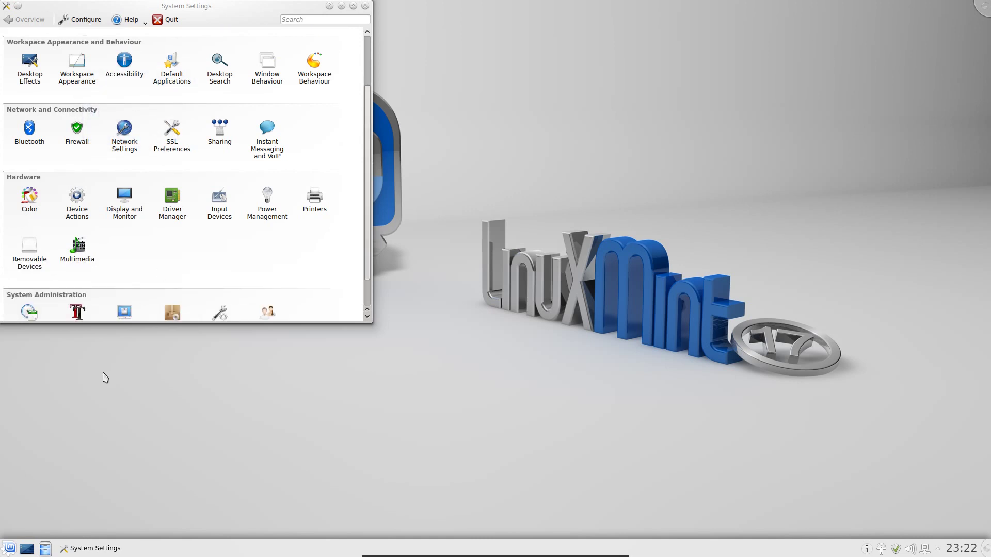
{"action": "scroll", "coordinate": [128, 217], "scroll_direction": "down", "scroll_amount": 1}
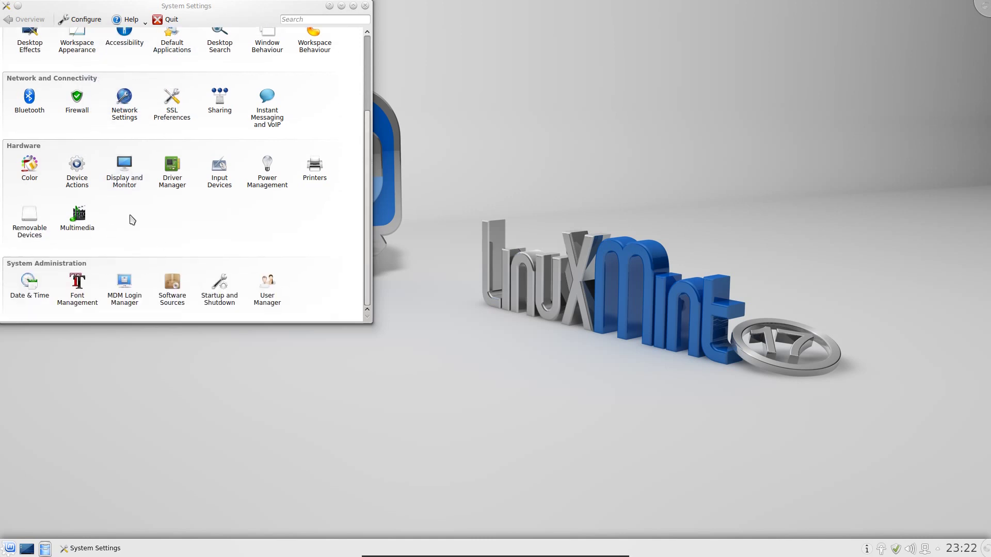
{"action": "left_click", "coordinate": [123, 284]}
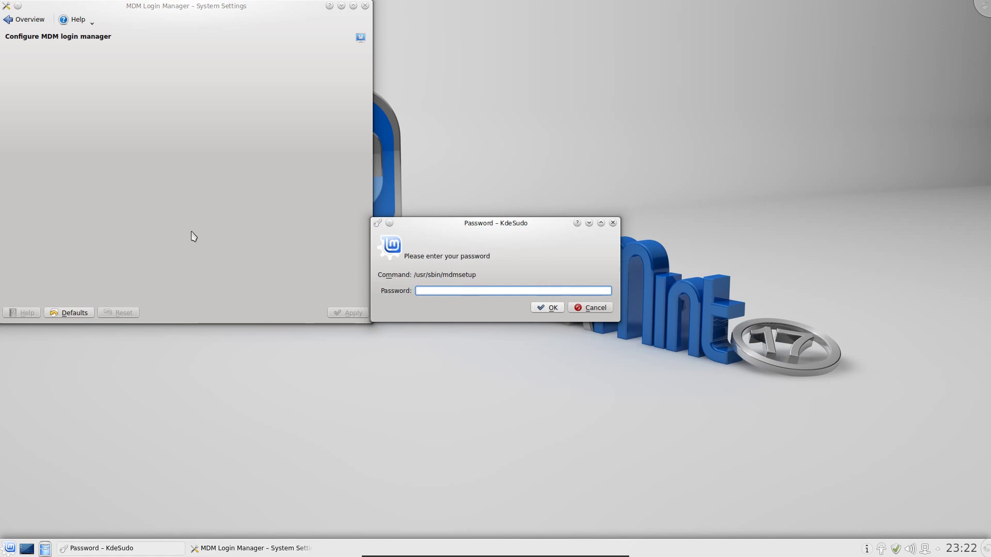
{"action": "key", "text": "Return"}
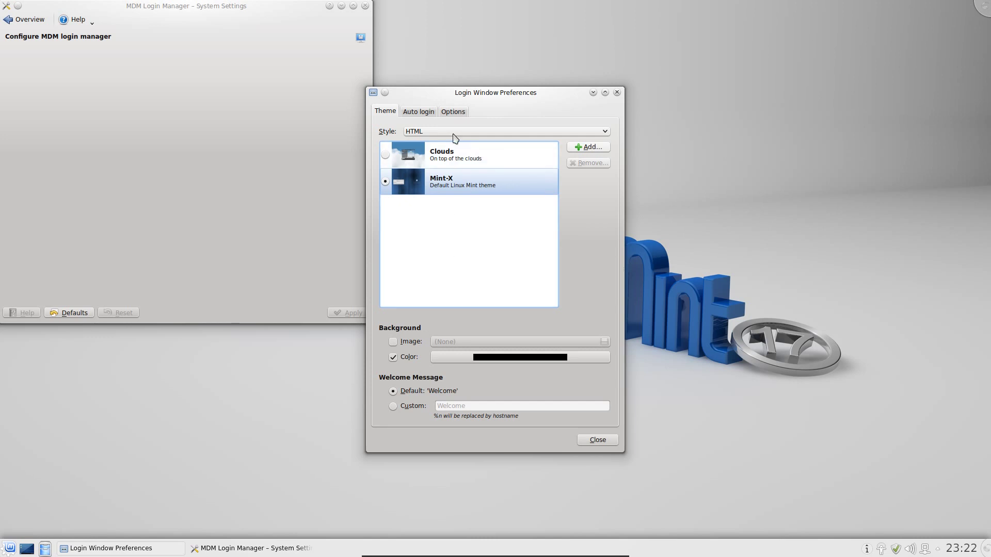
Keep Mint-X as the login theme after previewing Clouds, then search the launcher for 'domai'.
{"action": "left_click", "coordinate": [443, 162]}
{"action": "left_click", "coordinate": [445, 179]}
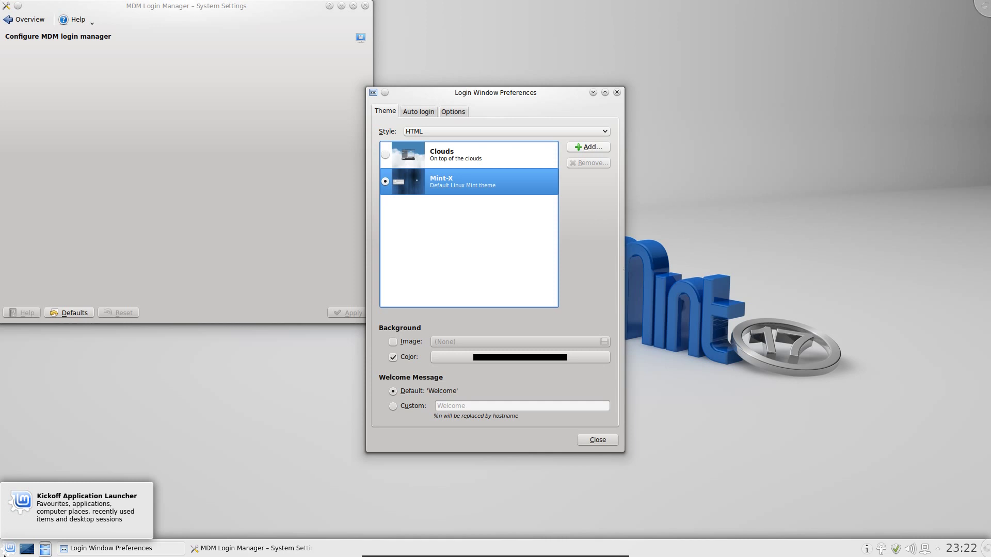
{"action": "left_click", "coordinate": [10, 548]}
{"action": "mouse_move", "coordinate": [150, 535]}
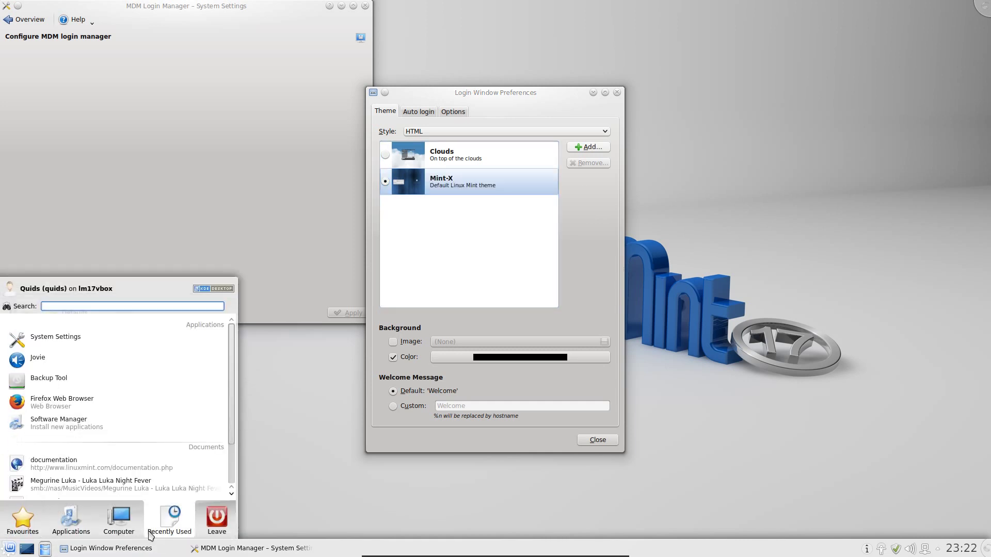
{"action": "type", "text": "domai"}
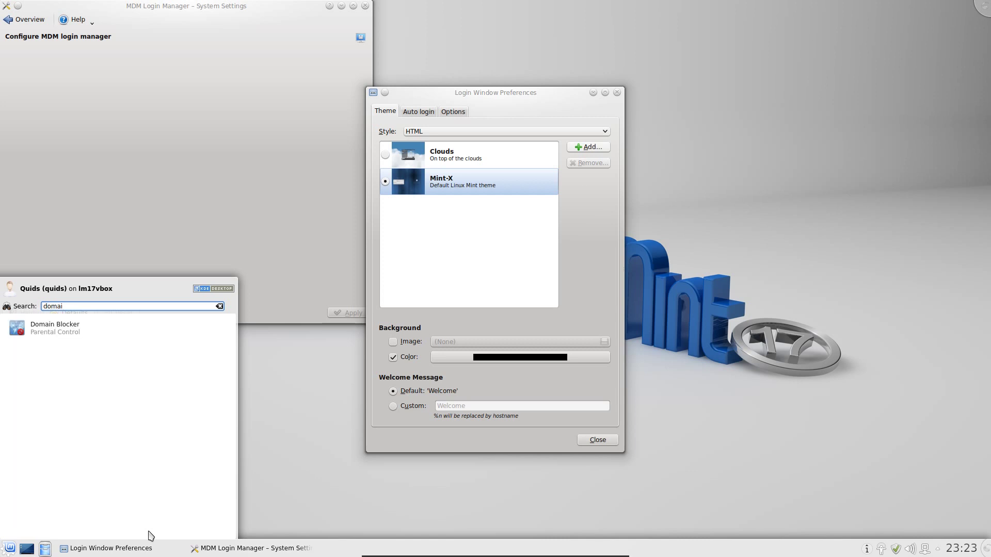
Add bbc.co.uk to Domain Blocker's blocked domains, then close Domain Blocker.
{"action": "left_click", "coordinate": [58, 326]}
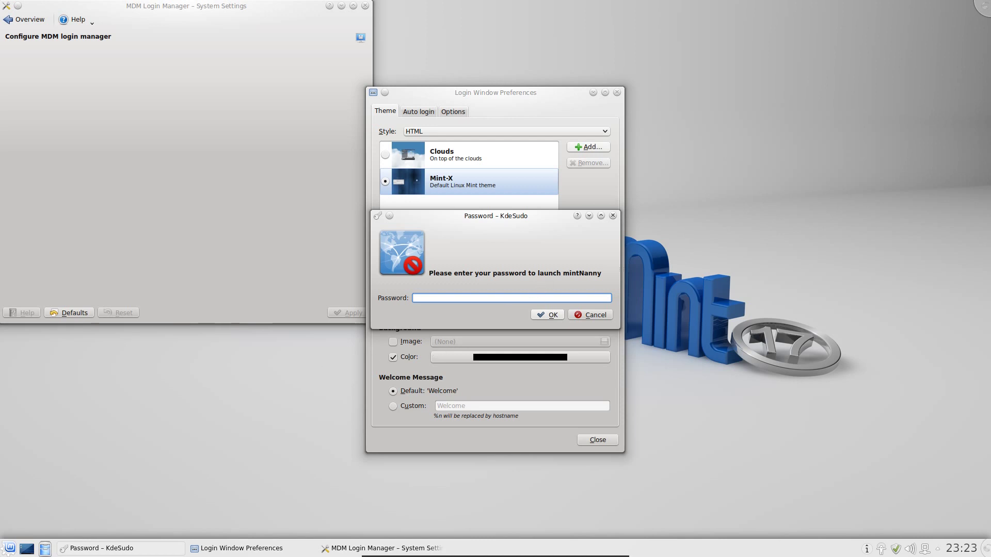
{"action": "key", "text": "Return"}
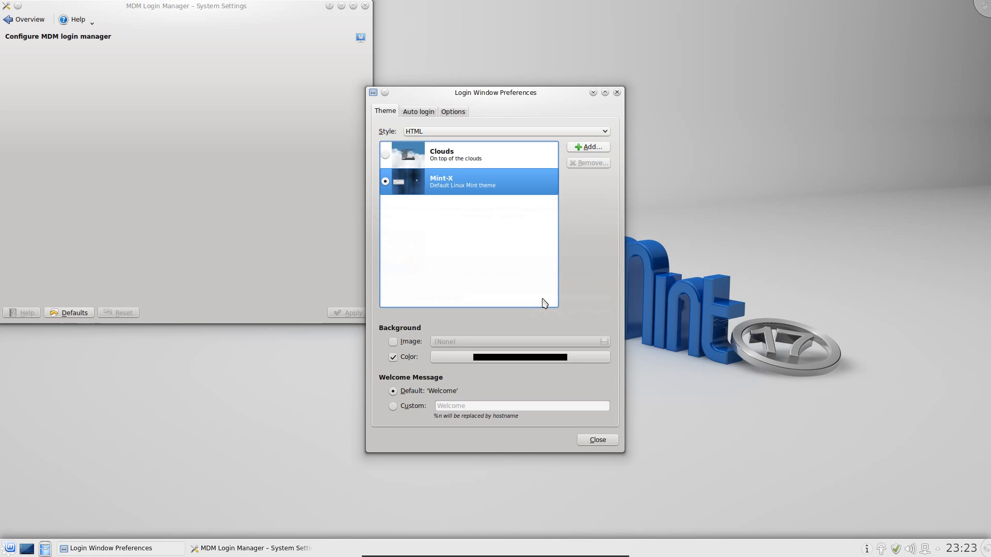
{"action": "left_click", "coordinate": [434, 216]}
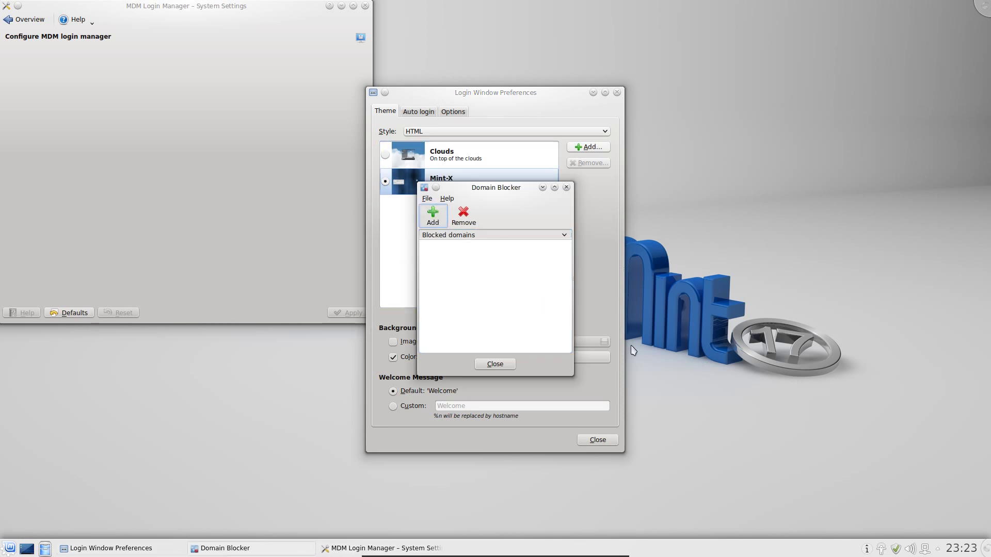
{"action": "type", "text": "bbc.co.uk"}
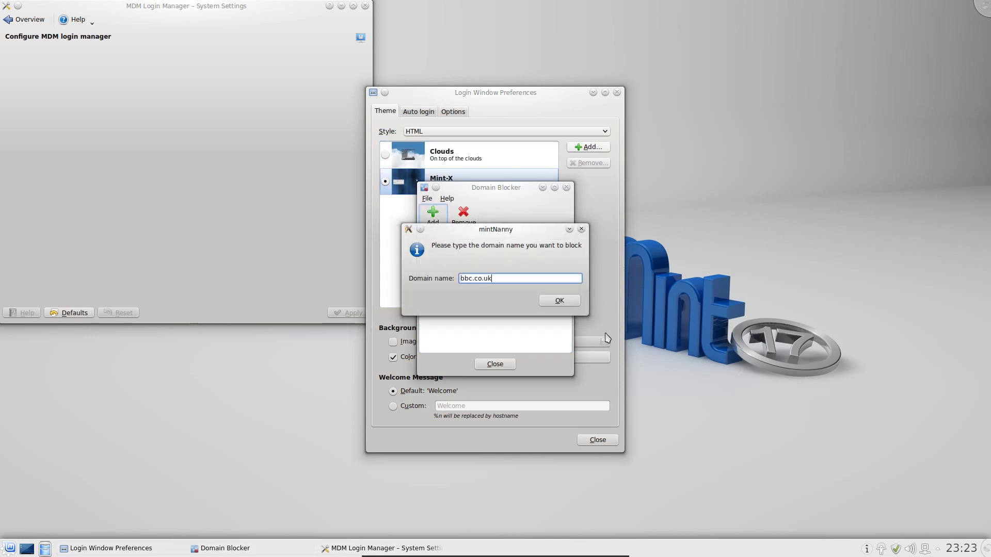
{"action": "left_click", "coordinate": [559, 300]}
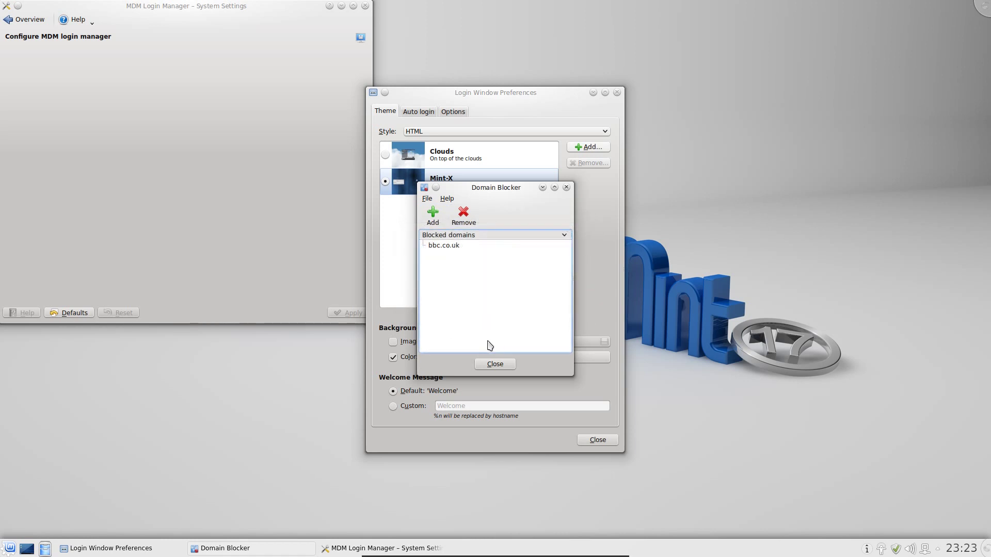
{"action": "left_click", "coordinate": [508, 366]}
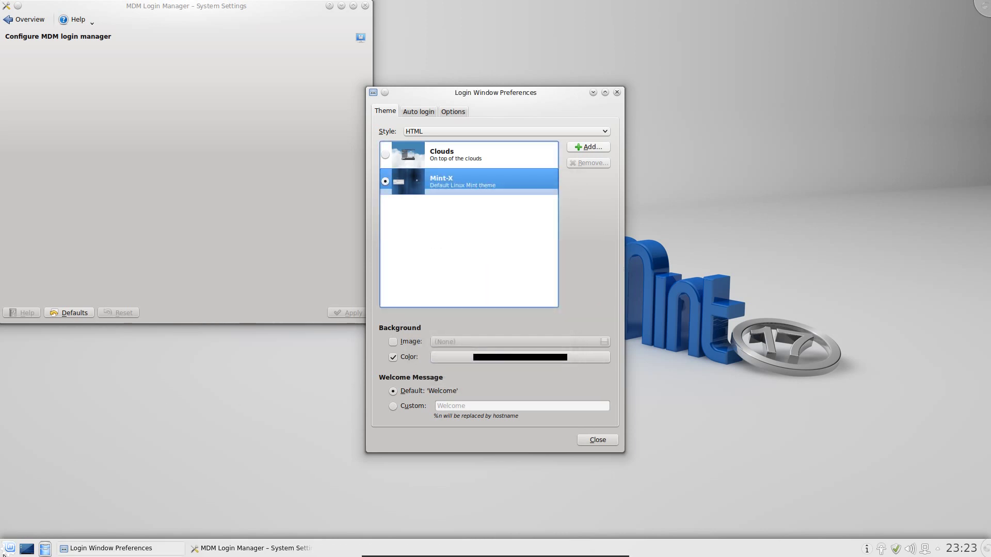
{"action": "left_click", "coordinate": [9, 548]}
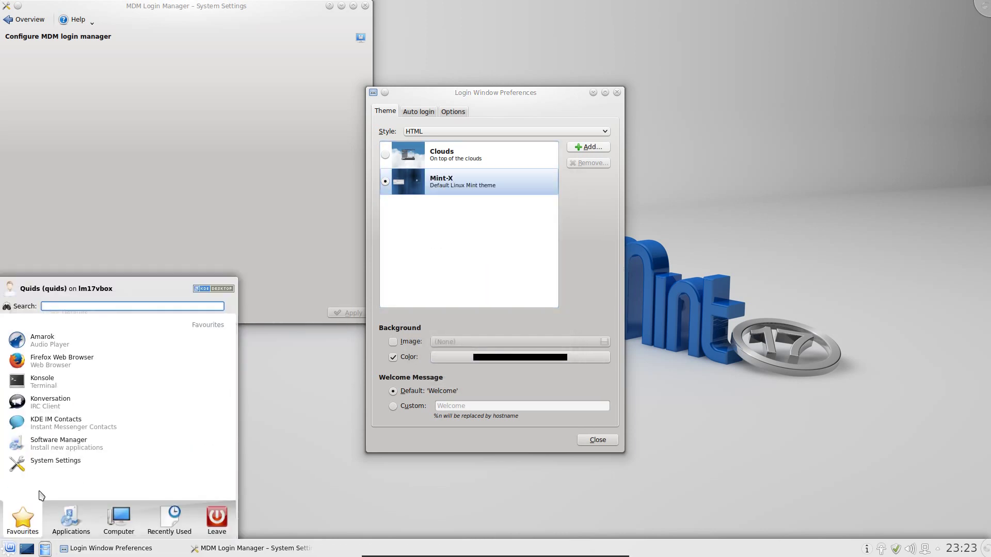
Load bbc.co.uk in Firefox to confirm it cannot connect, then close Firefox.
{"action": "left_click", "coordinate": [71, 361]}
{"action": "left_click", "coordinate": [191, 37]}
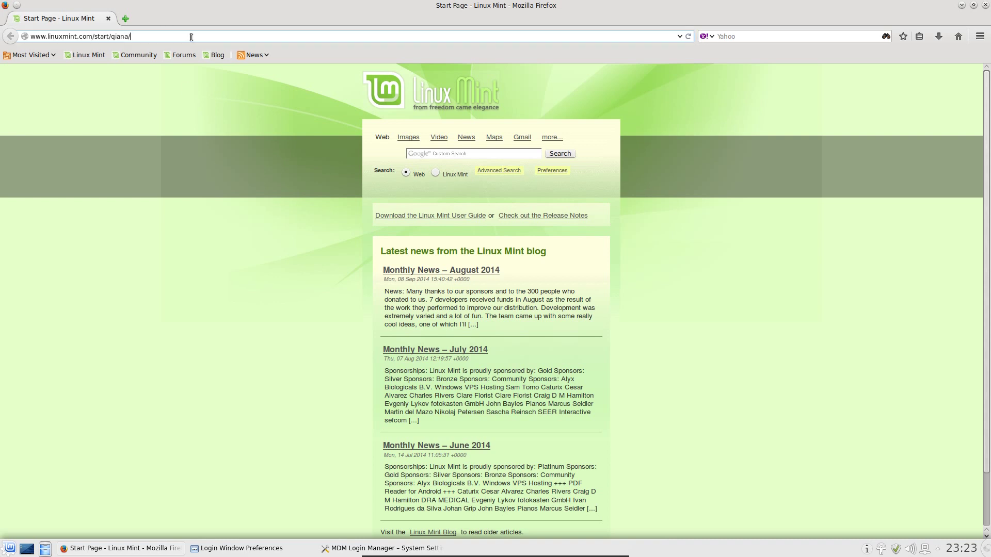
{"action": "key", "text": "ctrl+a"}
{"action": "type", "text": "bbc"}
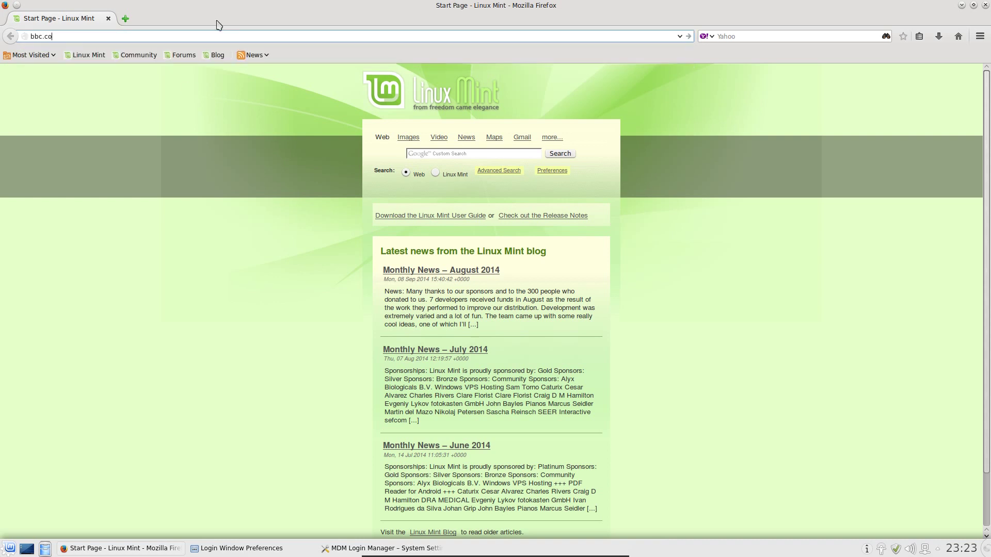
{"action": "type", "text": ".co.uk"}
{"action": "key", "text": "Return"}
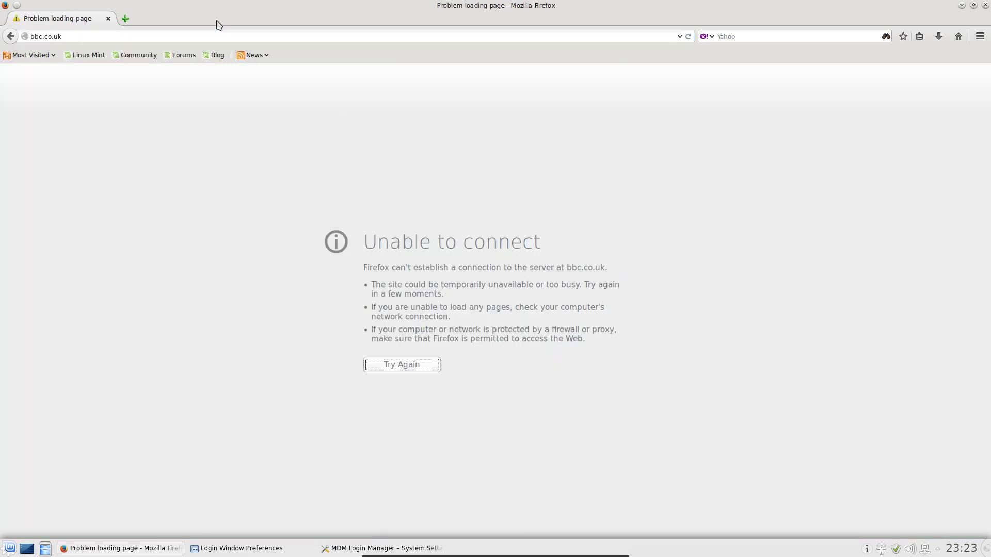
{"action": "left_click", "coordinate": [985, 6]}
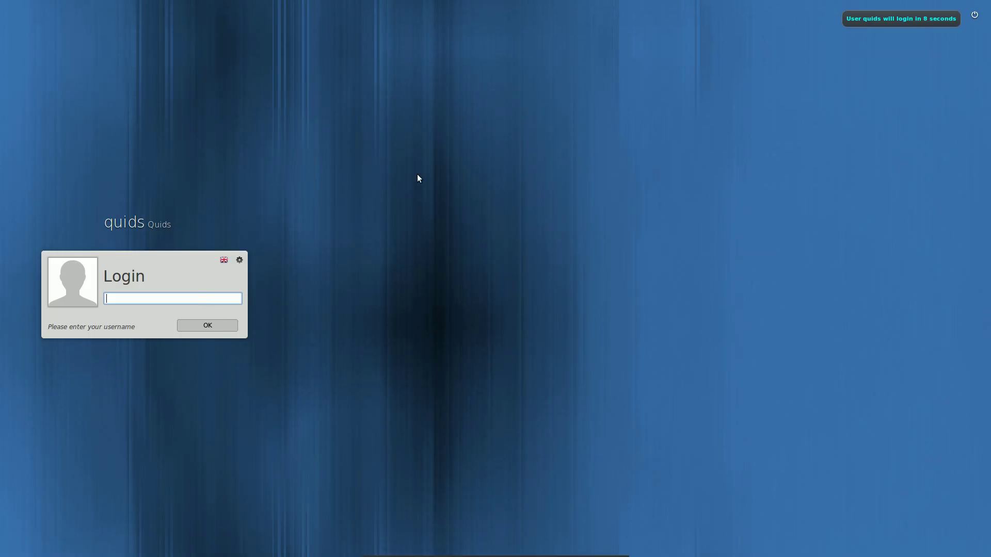
Stop the auto-login countdown and list the sessions: Last, Run Xclient script, KDE Plasma Workspace.
{"action": "left_click", "coordinate": [875, 79]}
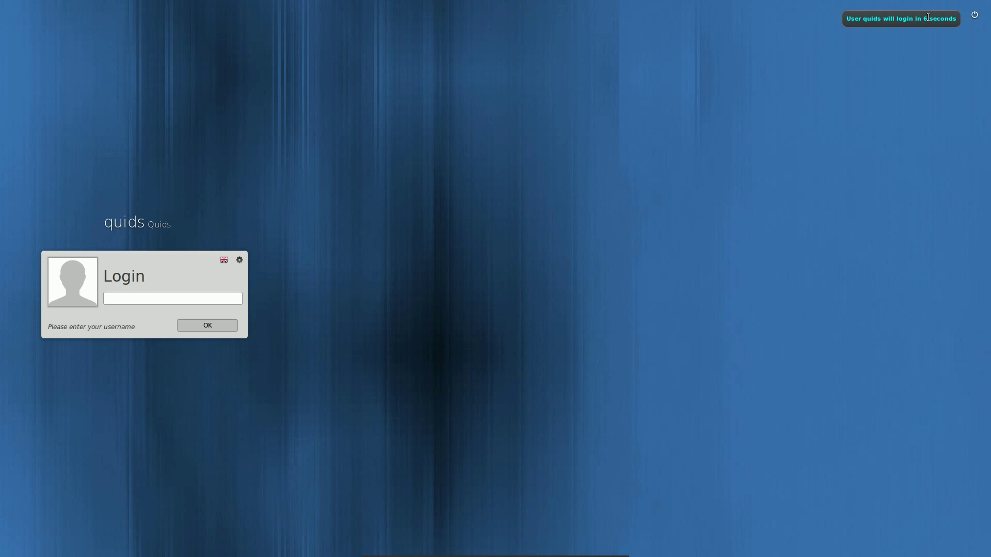
{"action": "left_click", "coordinate": [179, 302]}
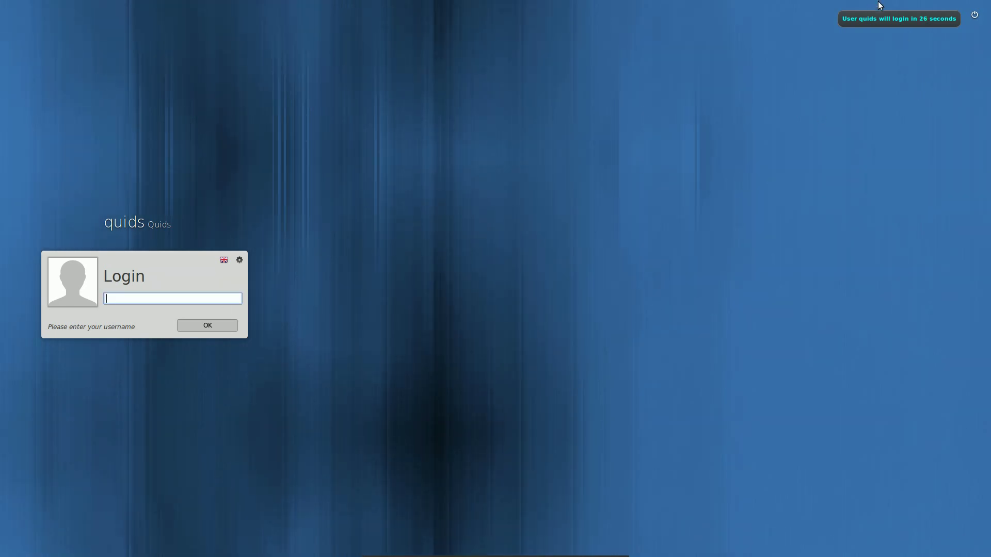
{"action": "left_click", "coordinate": [239, 261]}
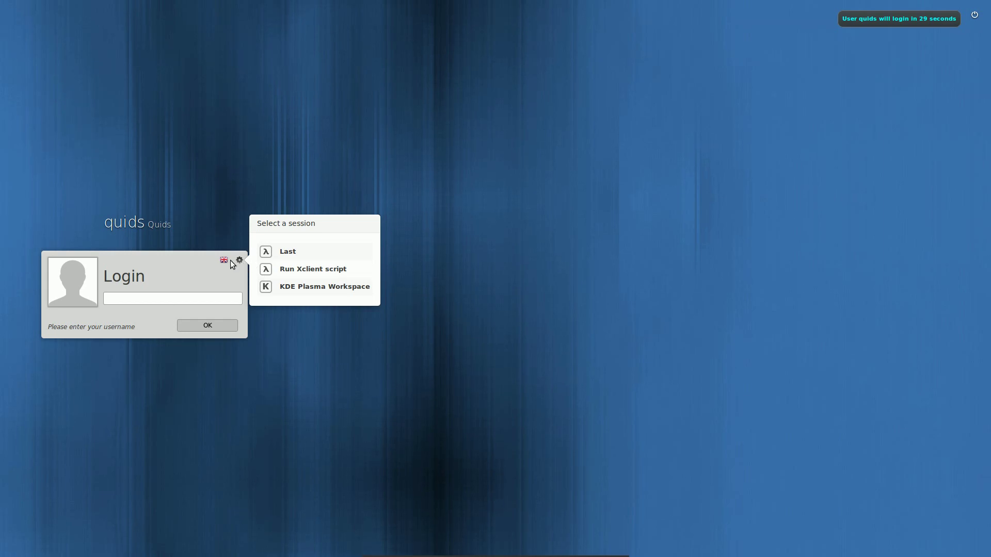